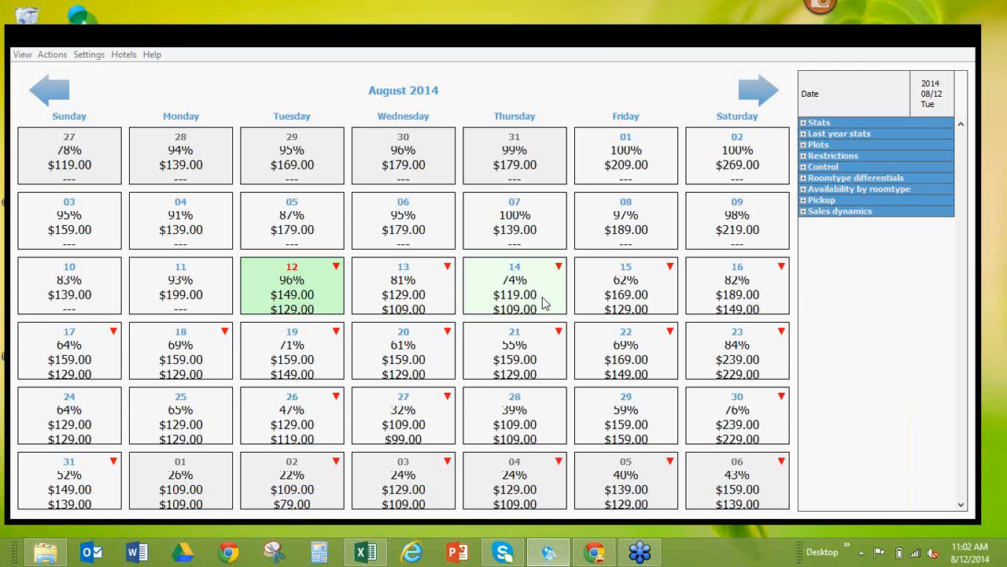
Step: Select August 14, look over the rates in the table view, and return to the calendar view
left_click(543, 303)
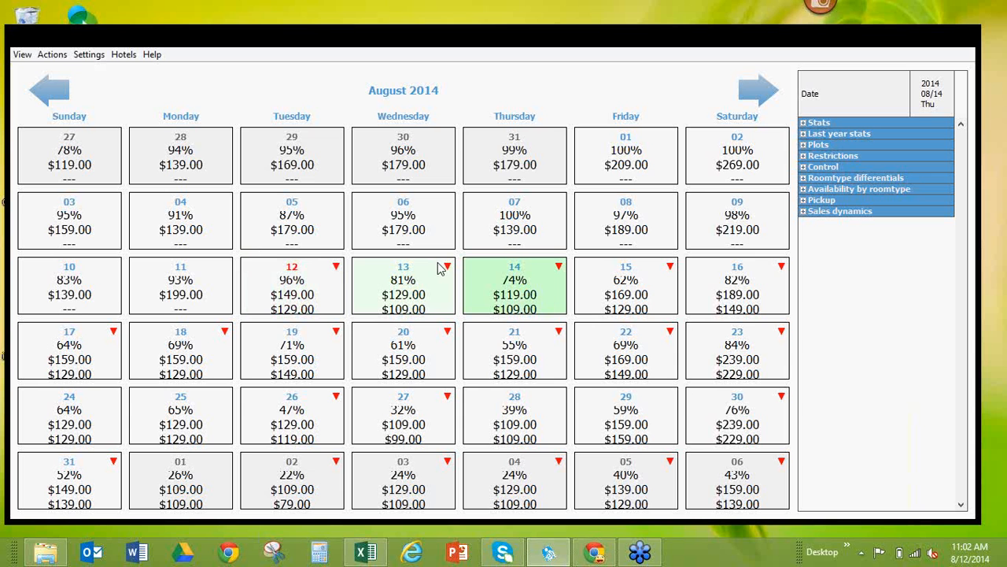
left_click(22, 54)
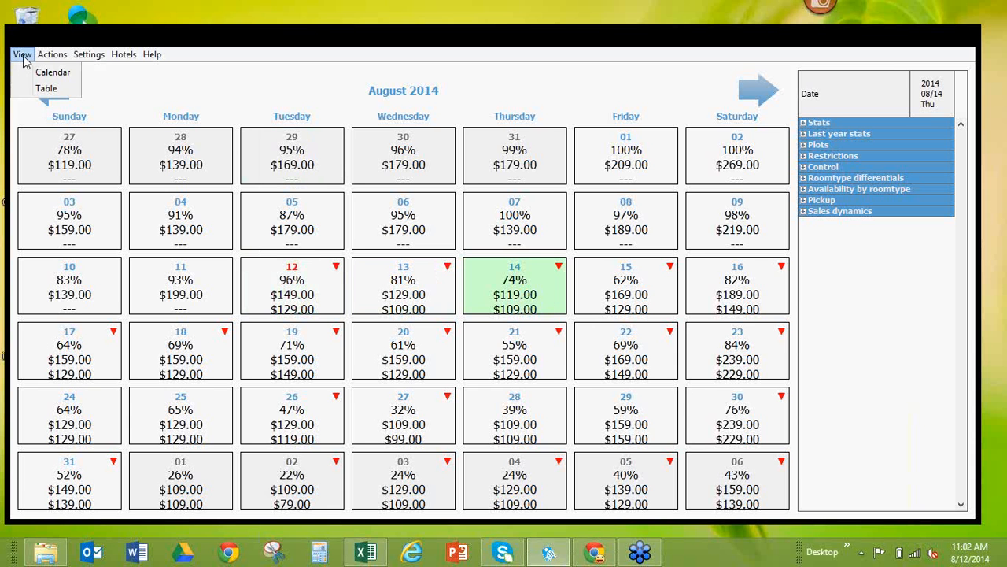
left_click(52, 90)
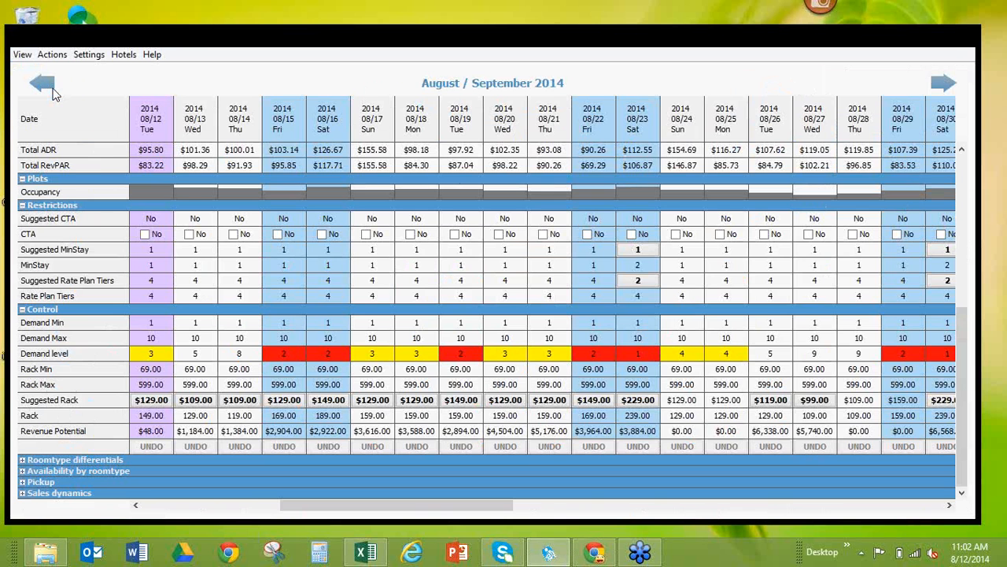
left_click(22, 57)
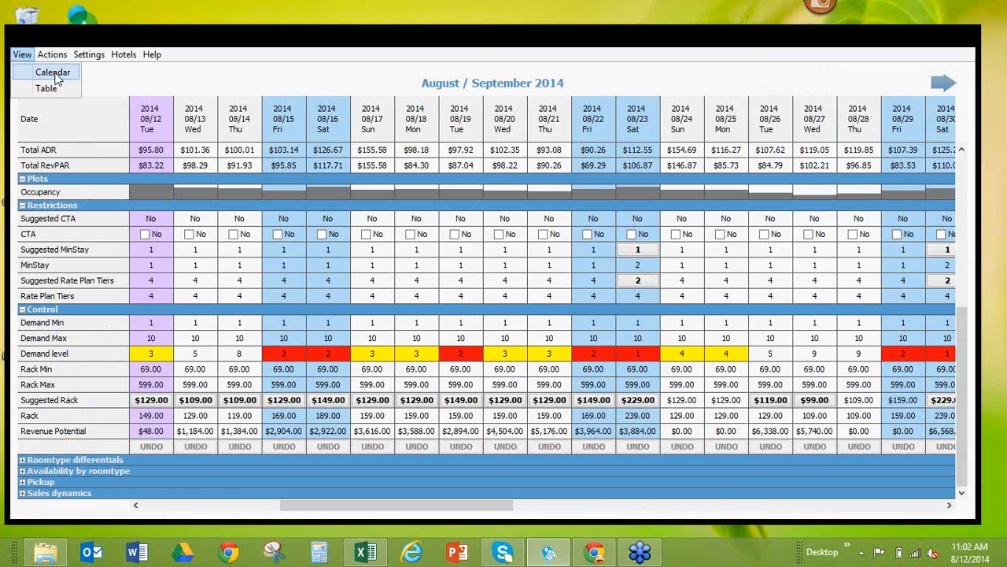
left_click(55, 74)
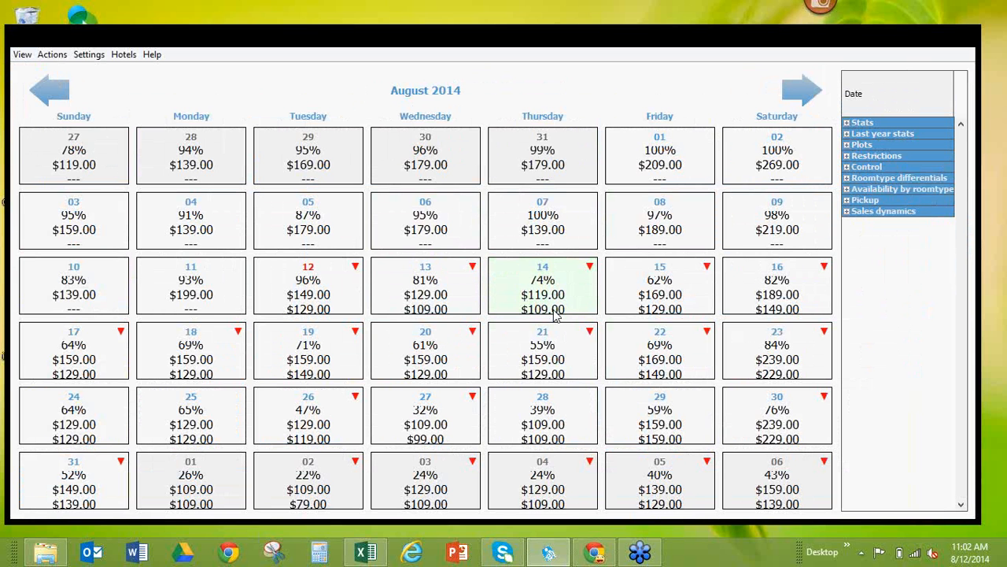
Step: Accept the suggested $109.00 rate for Thursday, August 14, in the calendar
left_click(593, 270)
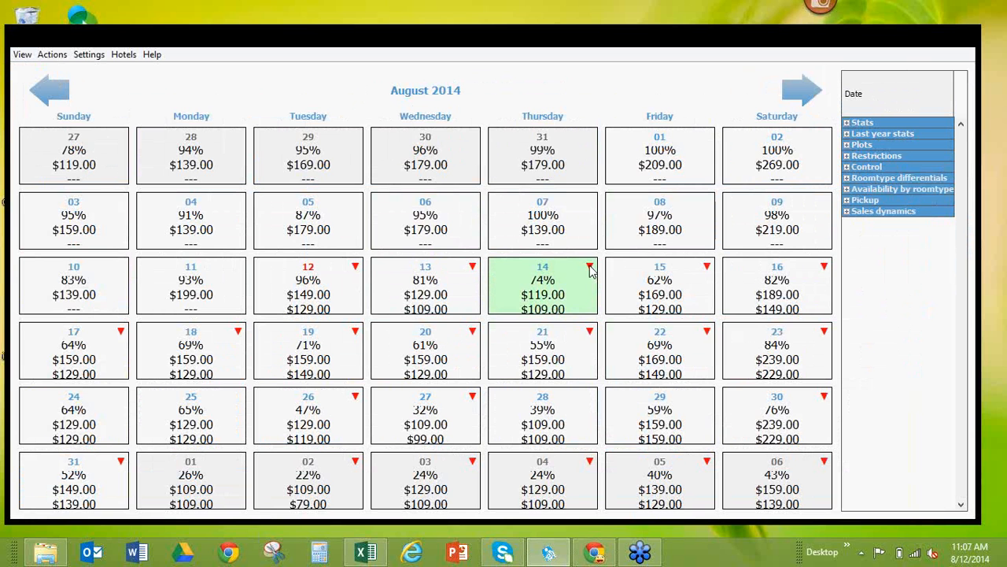
left_click(590, 266)
left_click(590, 272)
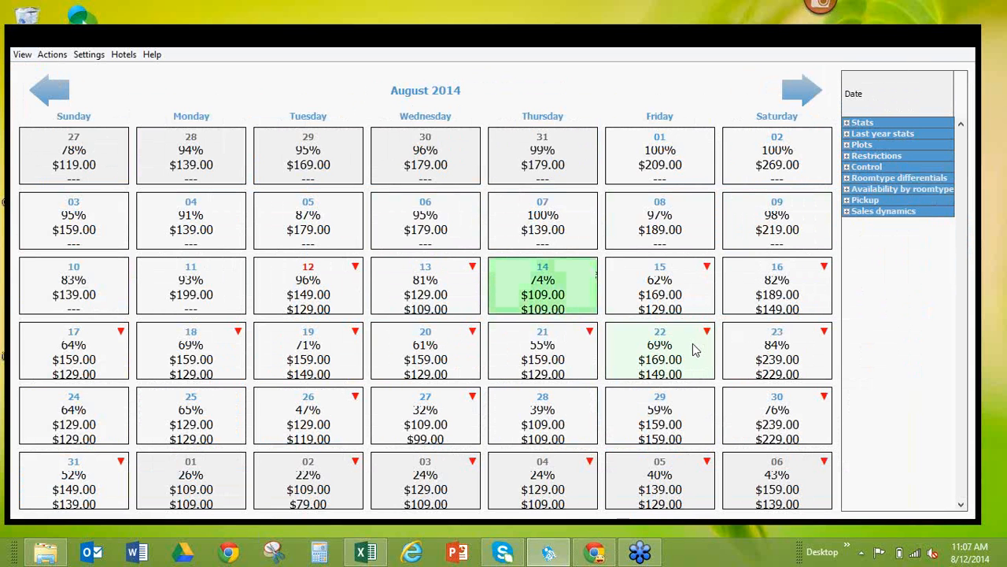
Step: Review the current stats and last year's stats for Friday, August 22, and collapse both sections
left_click(672, 358)
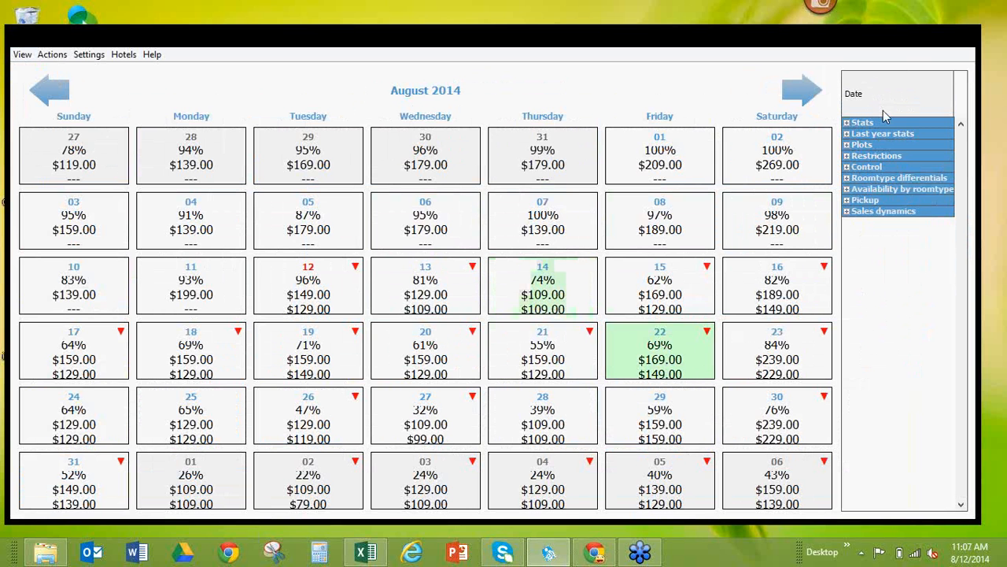
left_click(848, 125)
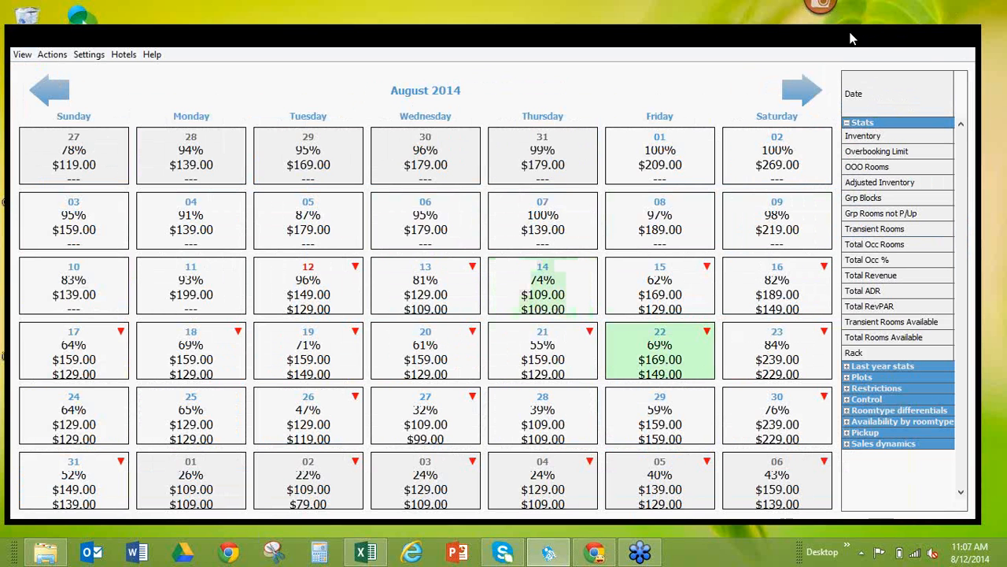
left_click_drag(882, 32, 848, 34)
left_click_drag(961, 120, 975, 120)
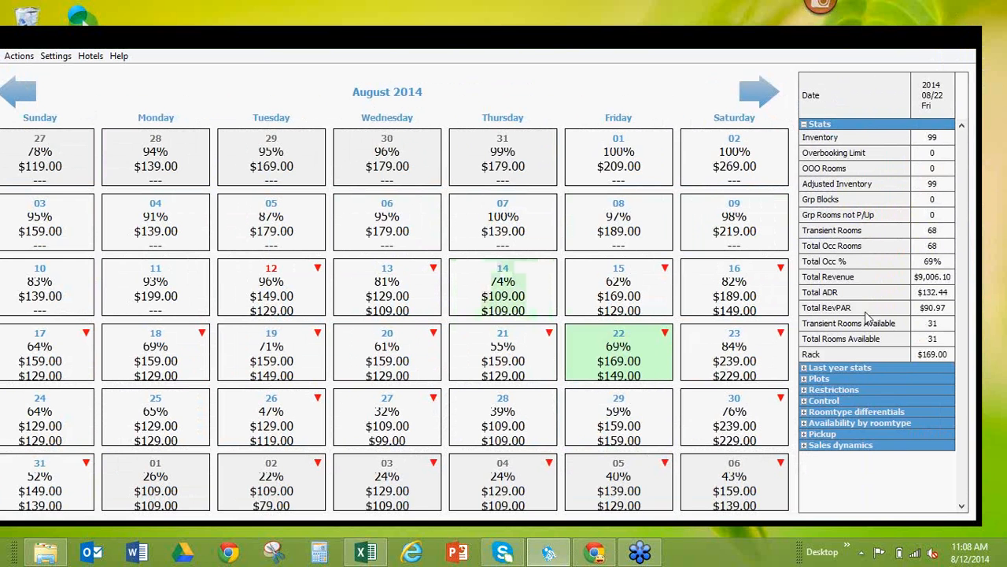
left_click(807, 370)
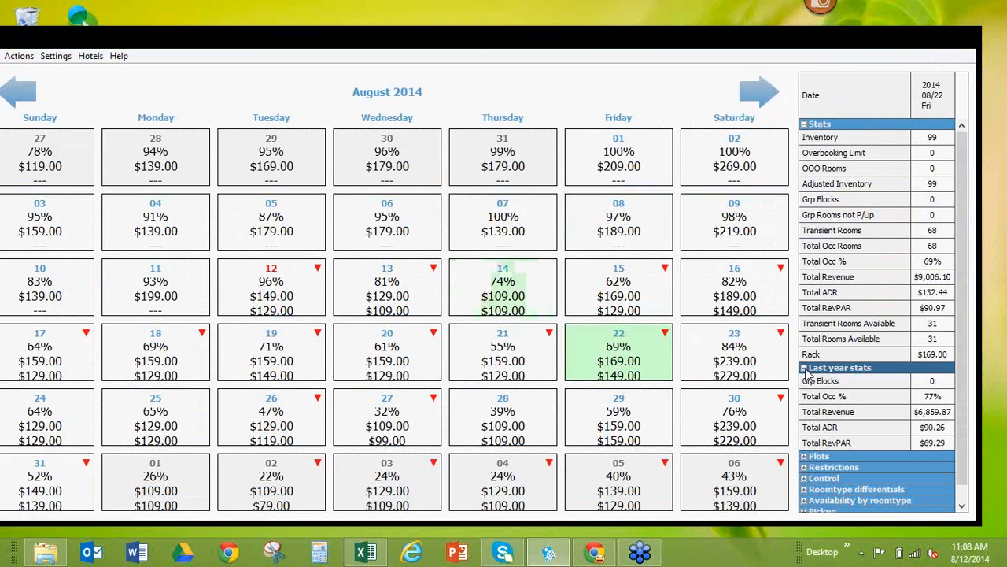
left_click(805, 124)
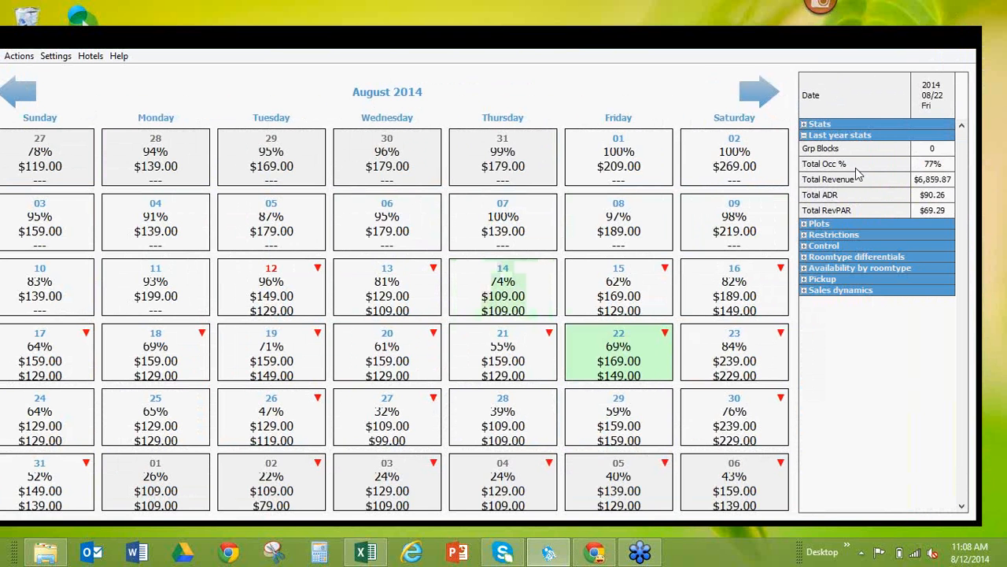
left_click(804, 138)
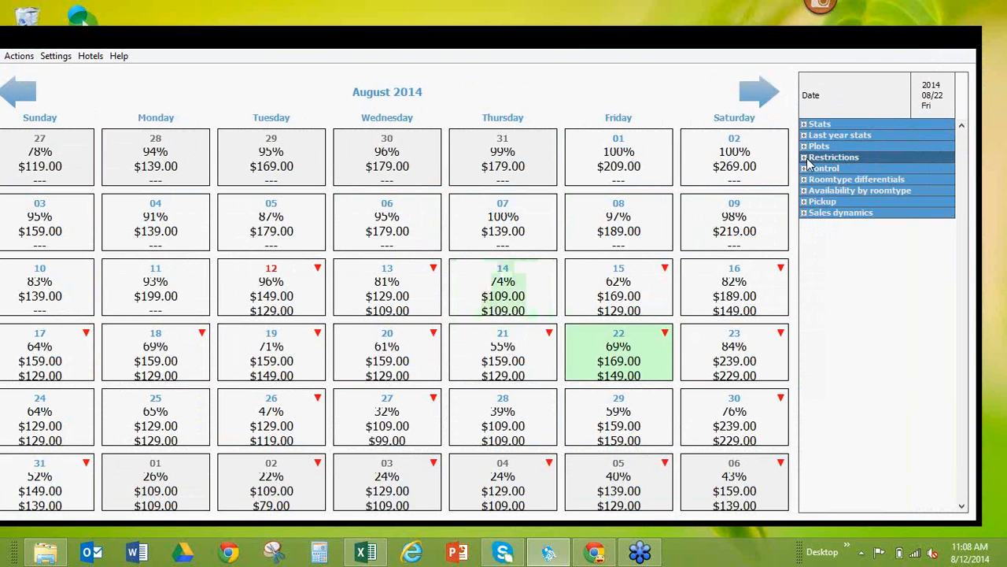
Step: Review the restrictions for August 22, collapse them, and expand the date's control values
left_click(804, 159)
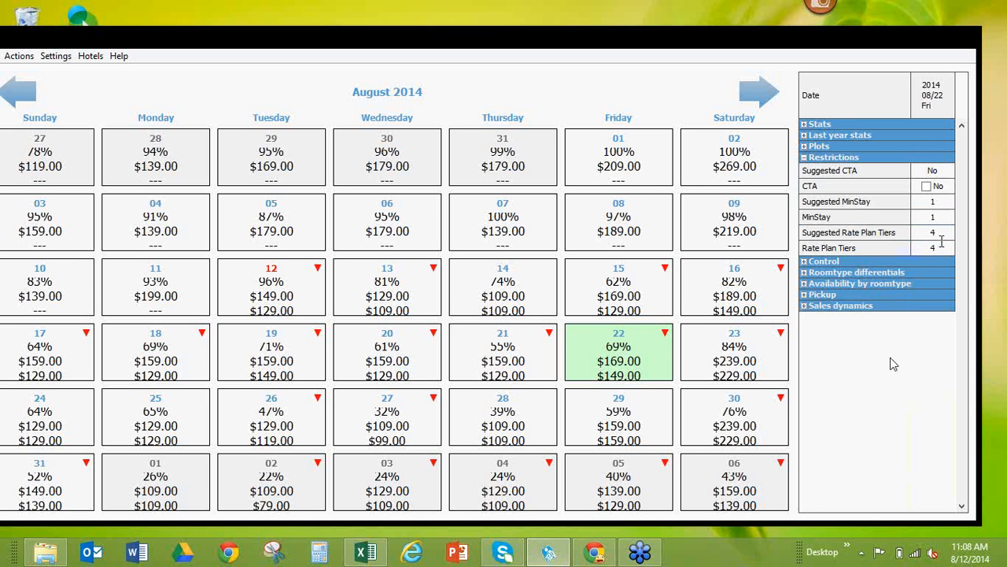
left_click(806, 160)
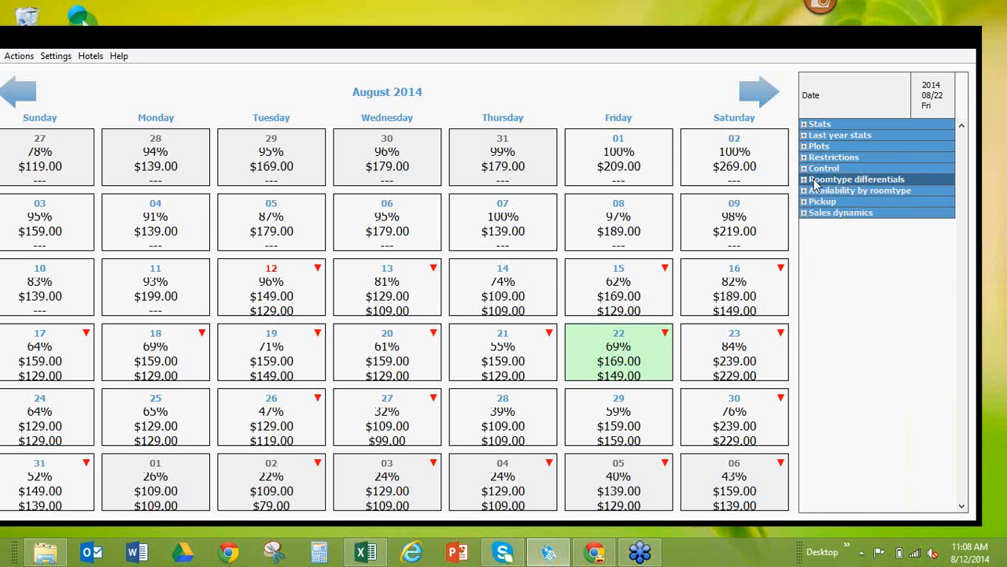
left_click(807, 169)
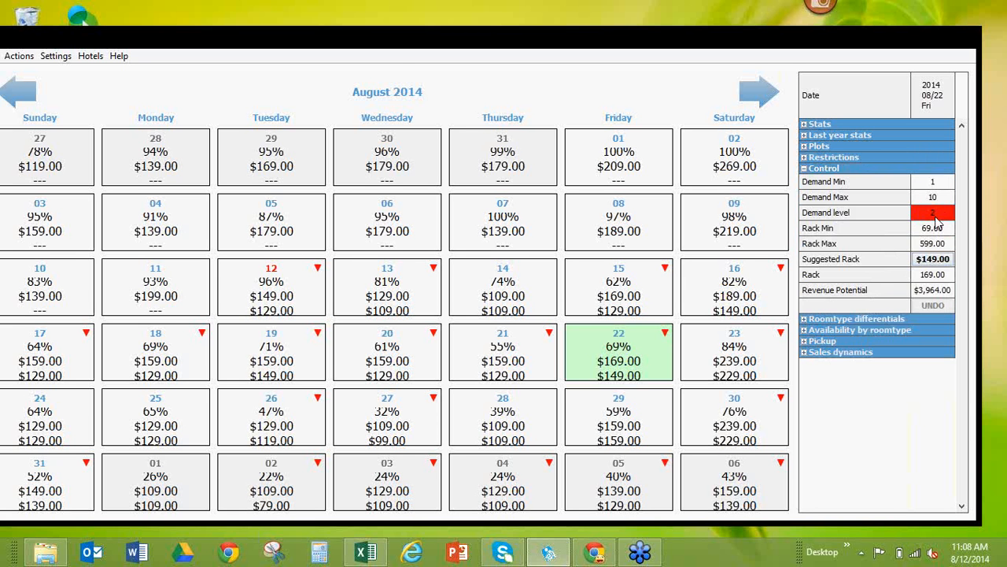
Step: Apply the suggested $149.00 rack rate to August 22 and undo that rate change
left_click(932, 262)
left_click(935, 263)
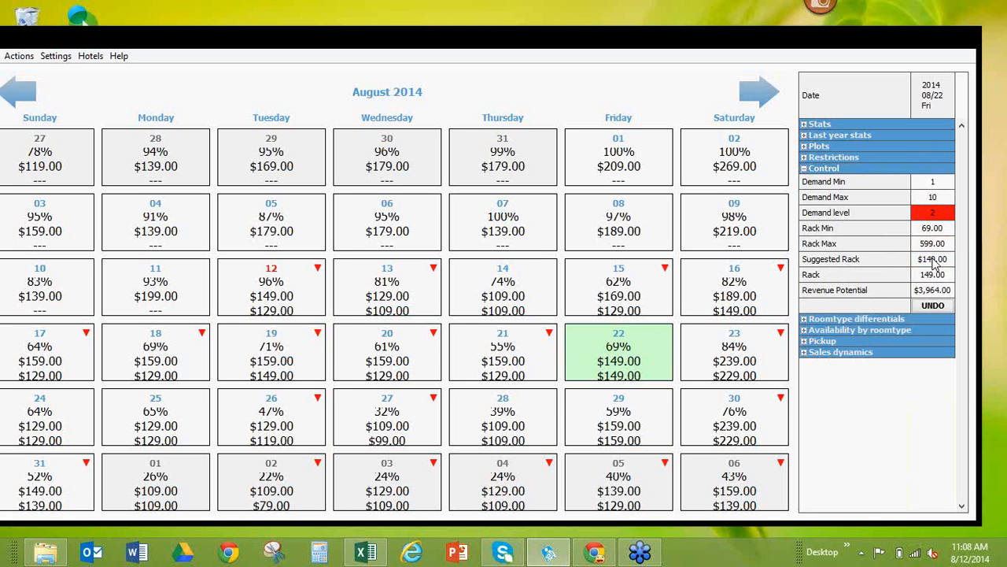
left_click(938, 307)
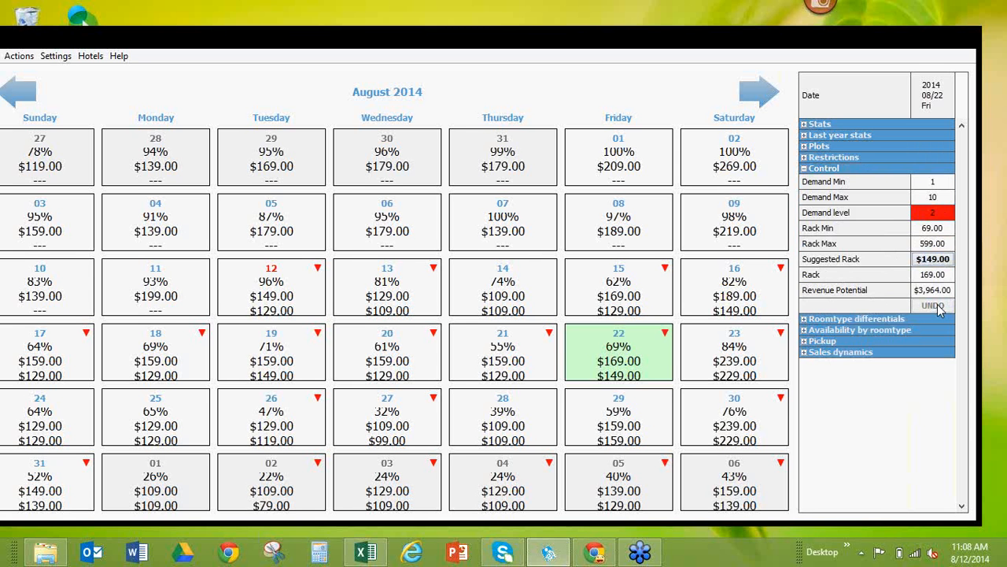
Step: Expand availability and room type differentials for August 22, set the NQ1 delta to 20, and show the differentials as totals
left_click(809, 331)
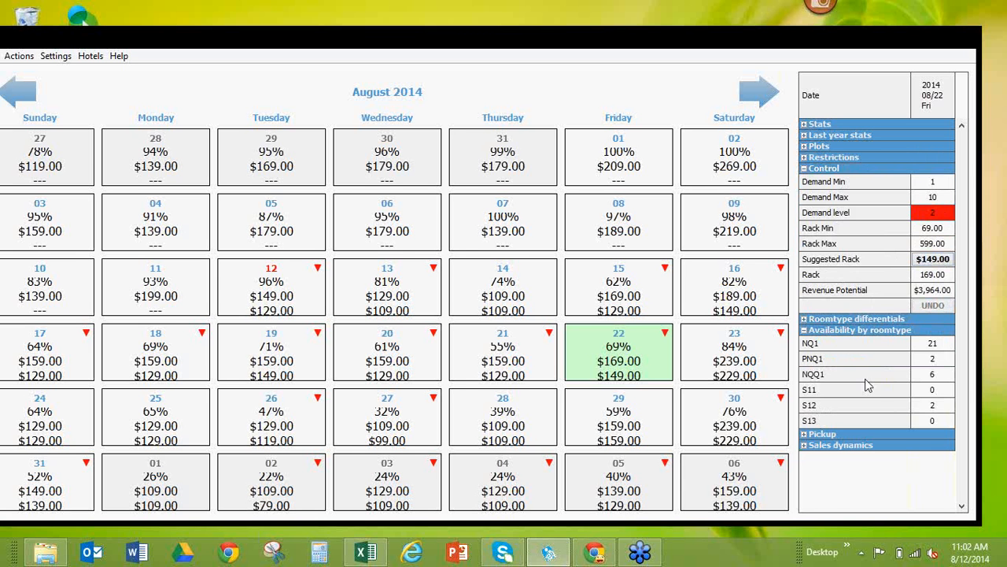
left_click(806, 319)
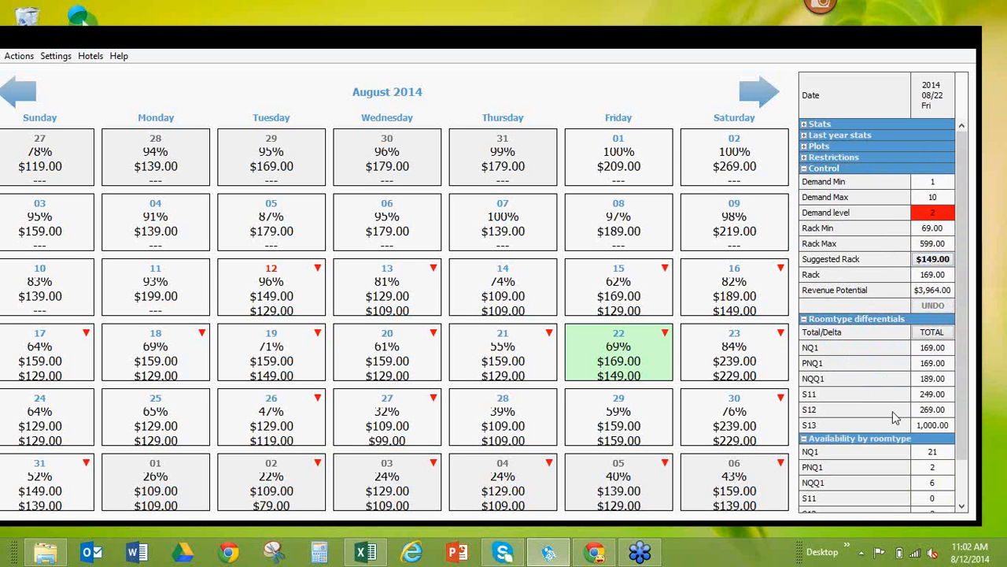
left_click(933, 332)
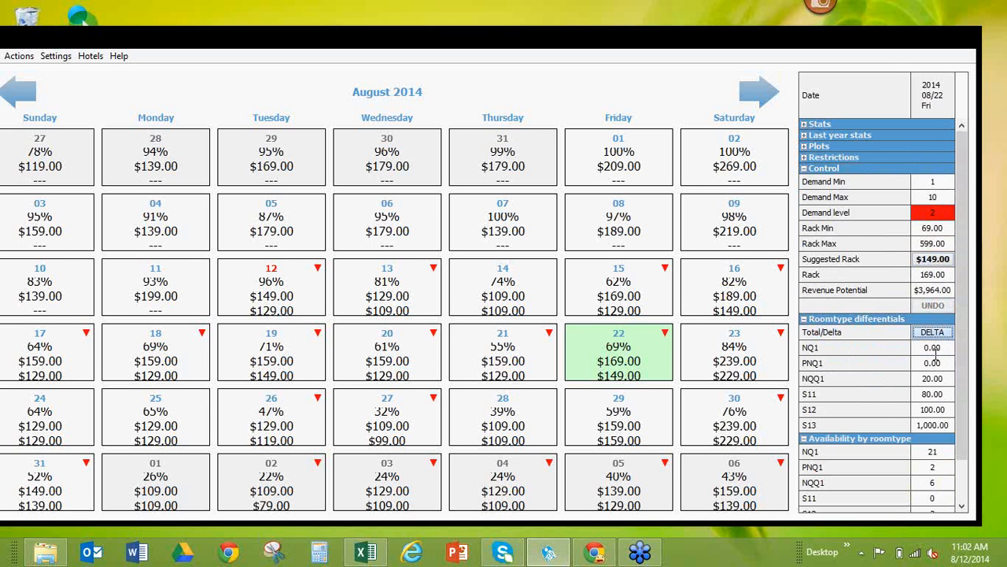
left_click_drag(931, 347, 921, 348)
type("20")
left_click(936, 362)
left_click(934, 334)
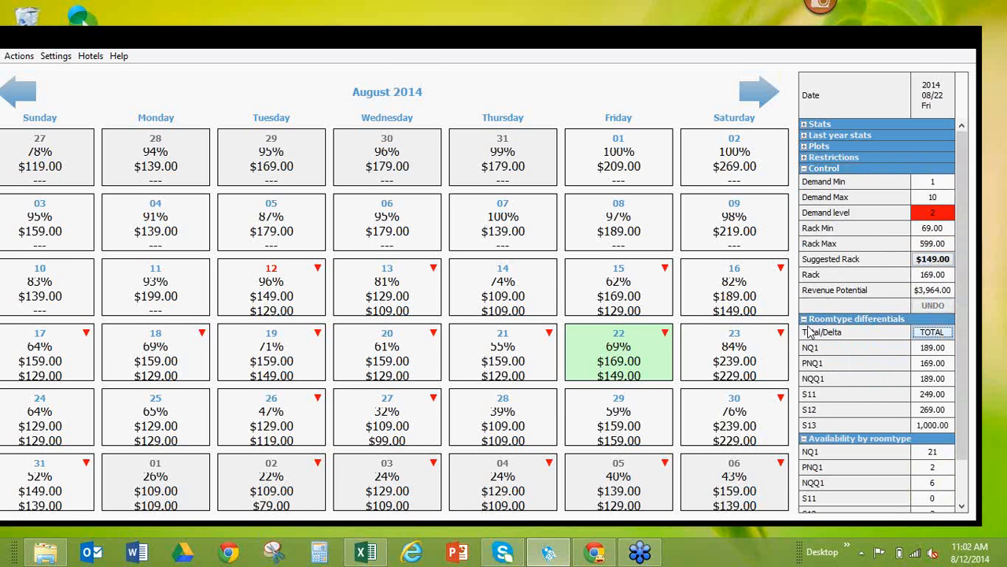
Step: Collapse the room type differentials and availability sections and check the pickup figures for August 22
left_click(807, 320)
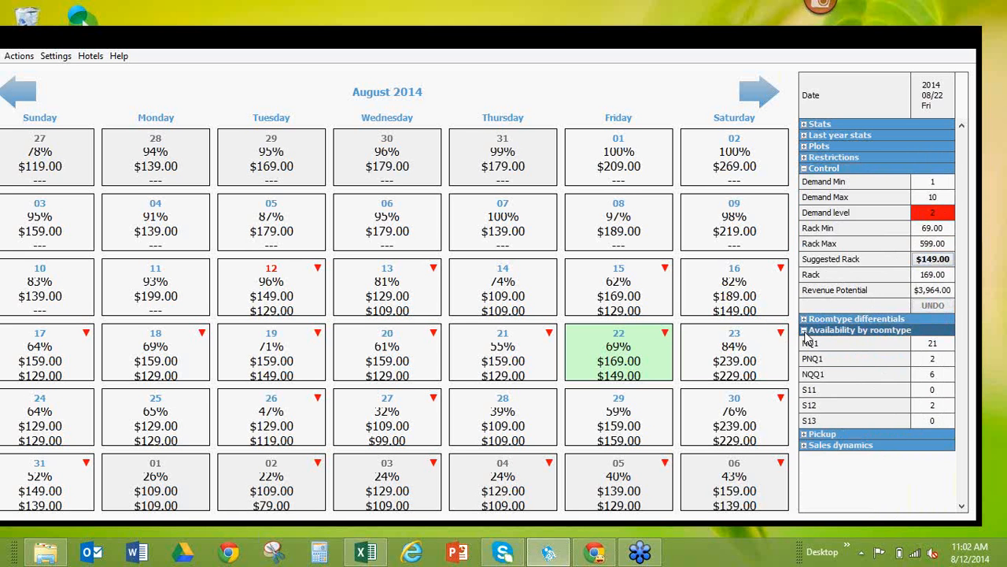
left_click(805, 330)
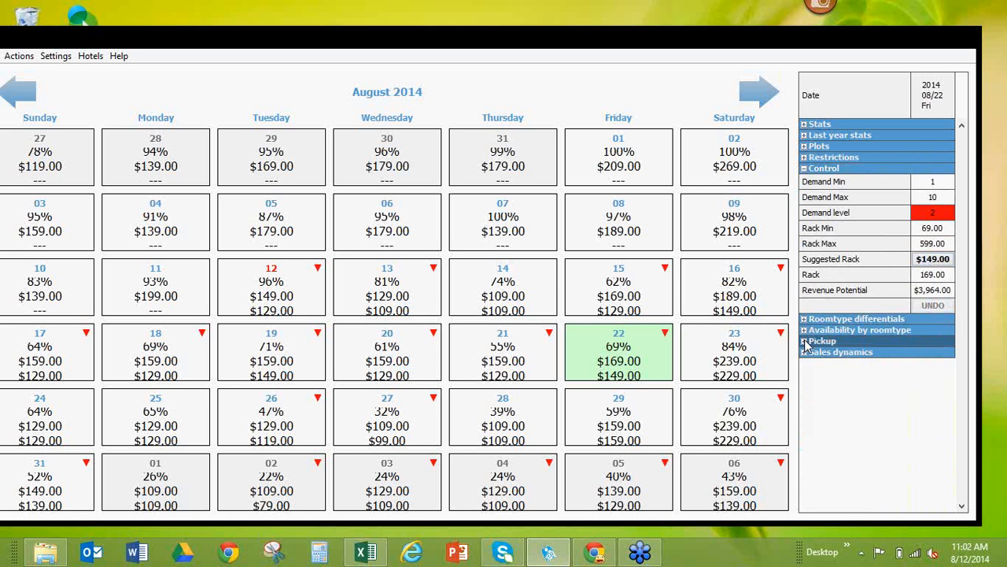
left_click(811, 341)
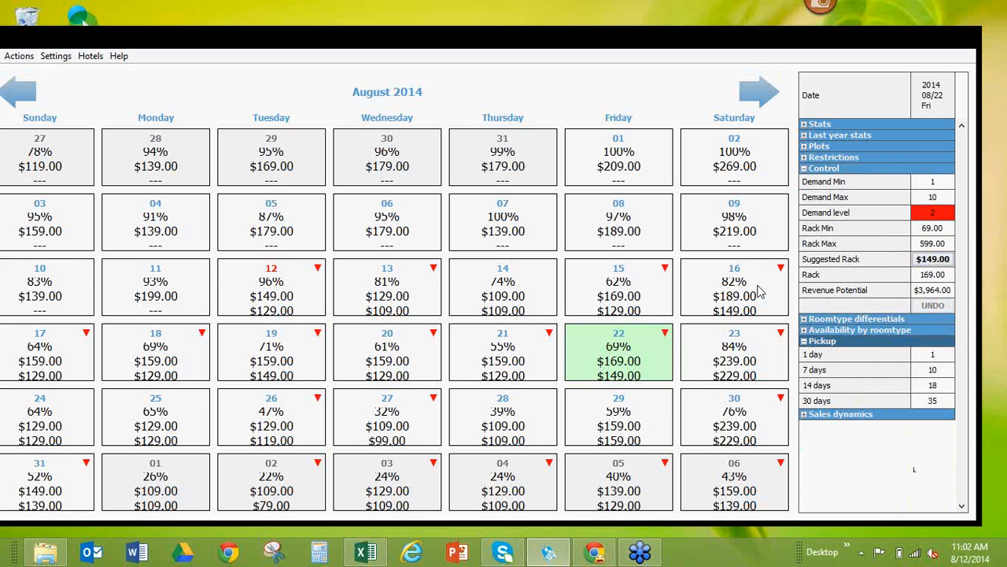
left_click(804, 342)
Step: Examine the August 22 sales dynamics history of daily availability and rates back to 2014-07-14
left_click(806, 353)
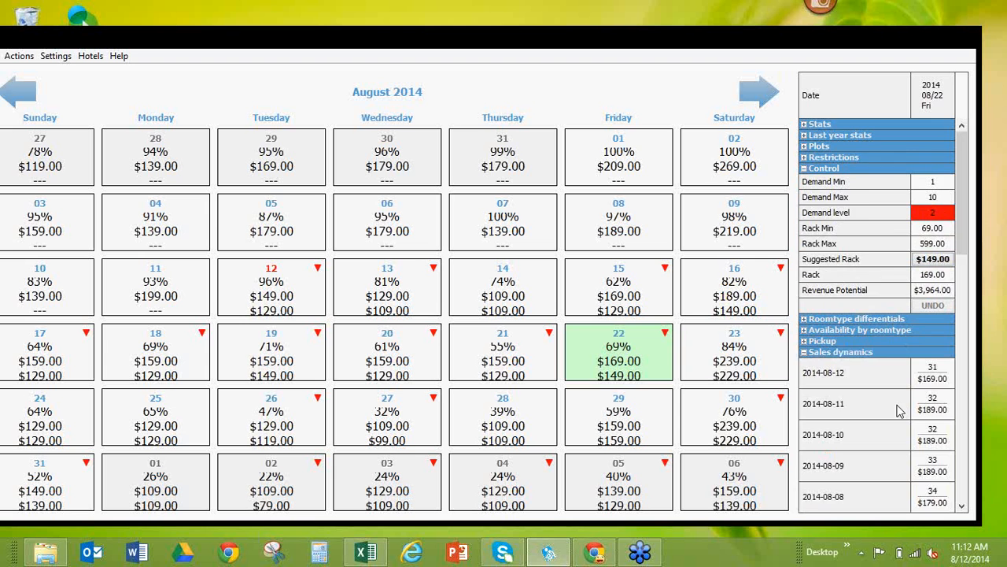
scroll(895, 409, "down", 5)
scroll(894, 408, "down", 5)
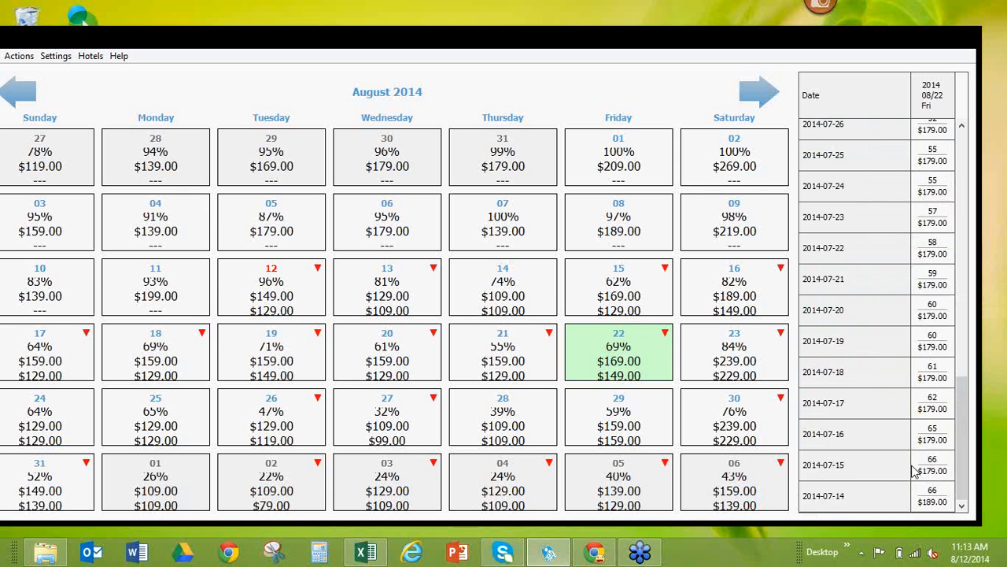
scroll(913, 470, "up", 3)
scroll(909, 470, "up", 3)
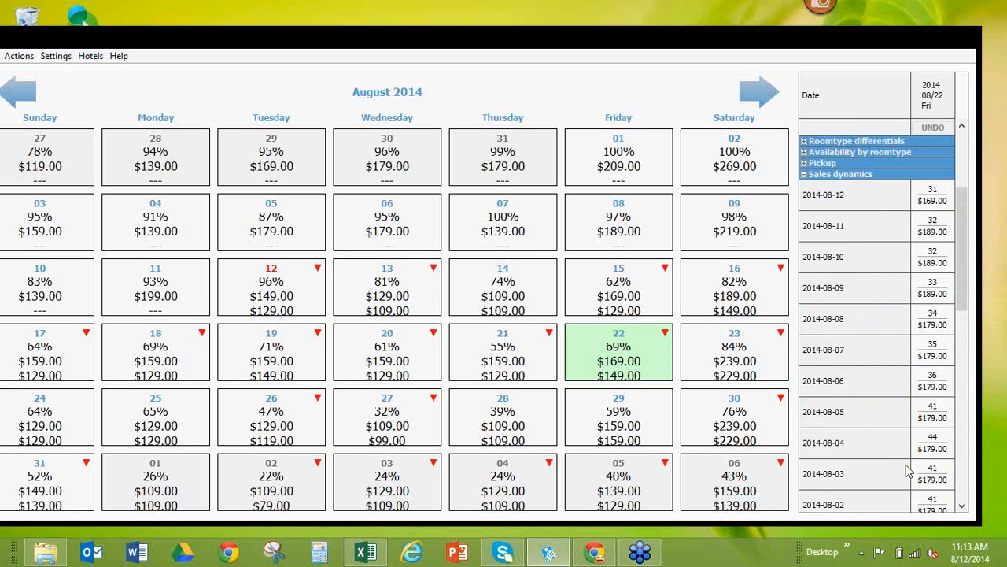
Step: Accept the suggested $149.00 rack rate for August 22 in the control values
scroll(862, 334, "up", 2)
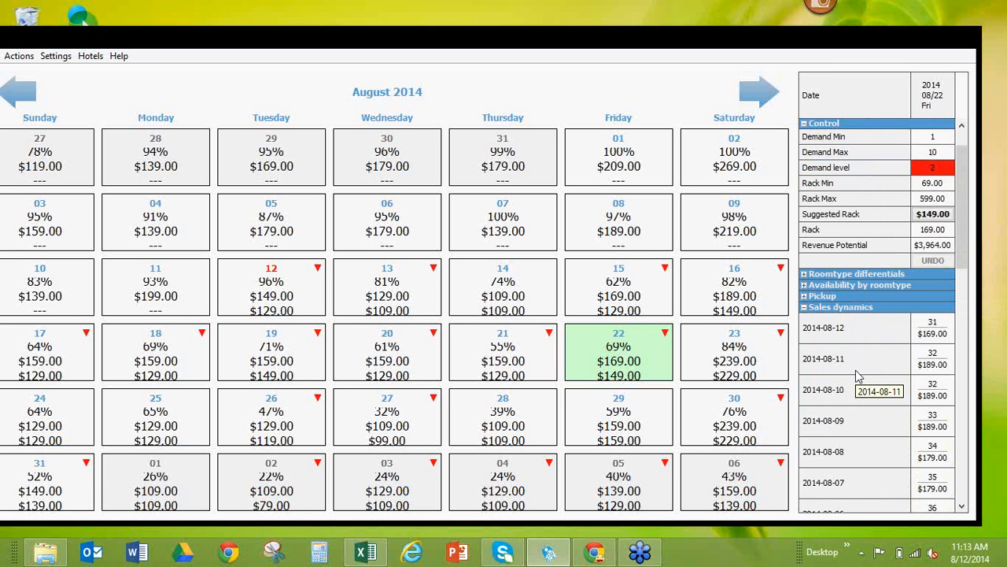
left_click(939, 216)
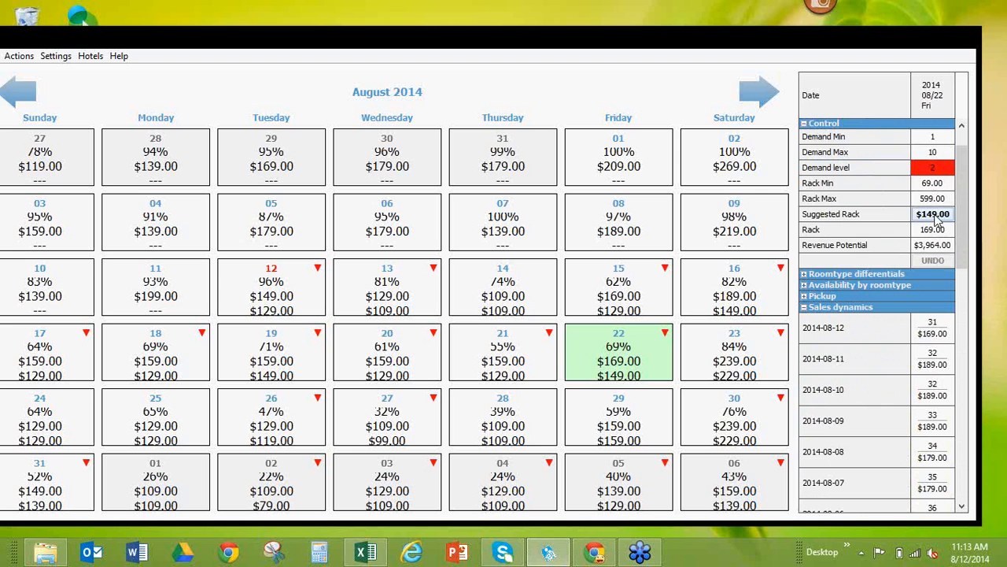
left_click(936, 219)
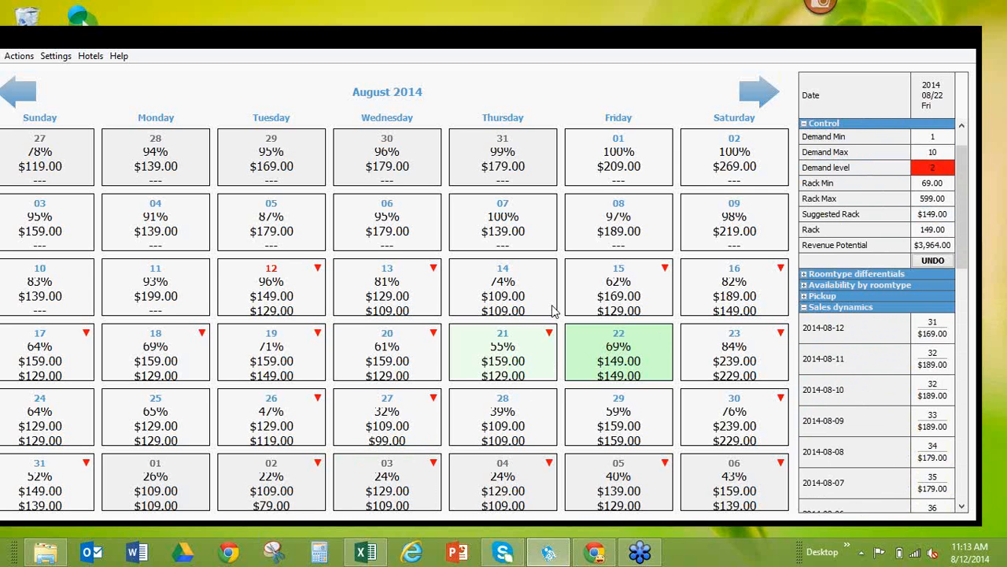
Step: Show the graphs for August 26, zoom the Dynamics summary to about the last 60 days, and view the Sales dynamics chart
right_click(273, 410)
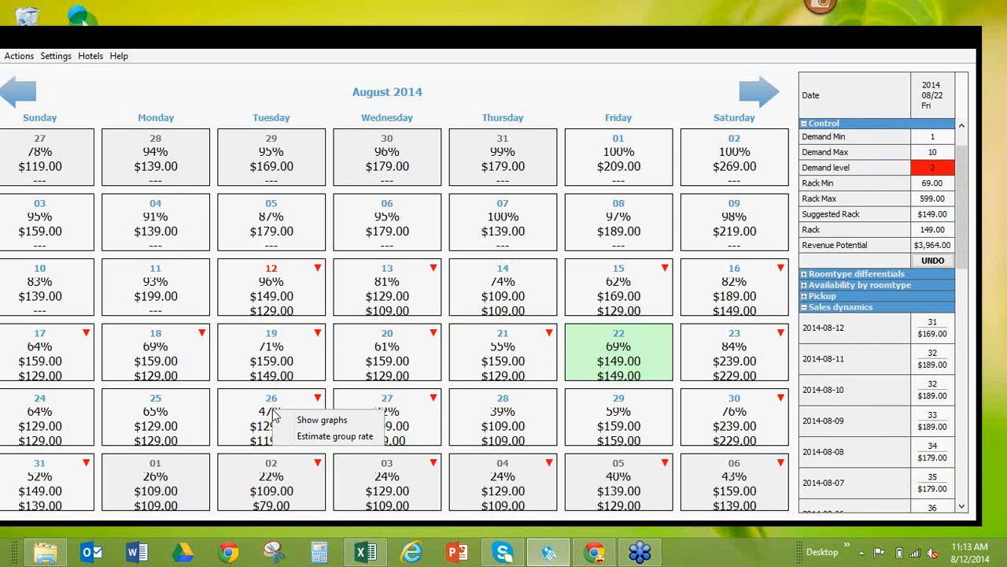
left_click(318, 420)
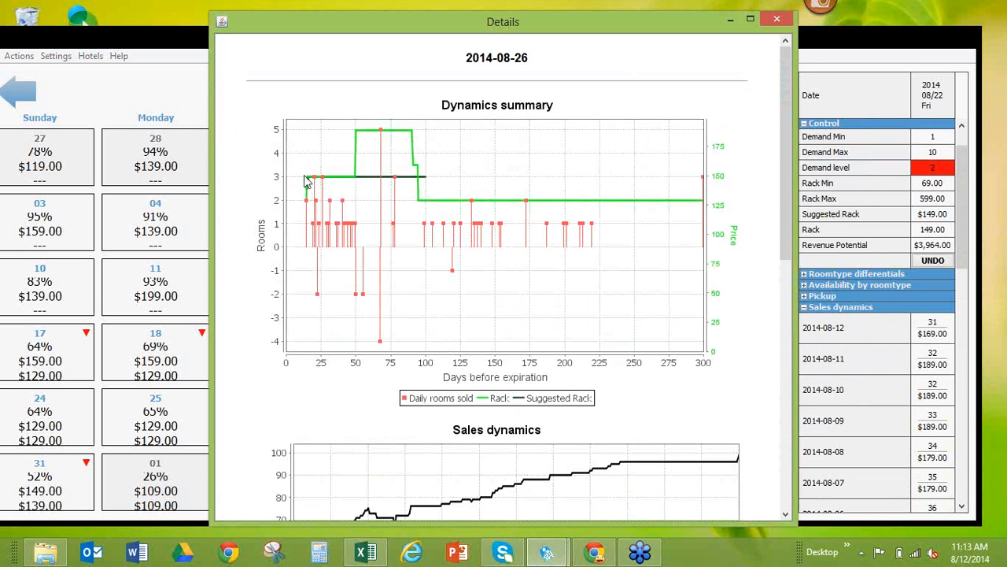
left_click_drag(309, 181, 371, 324)
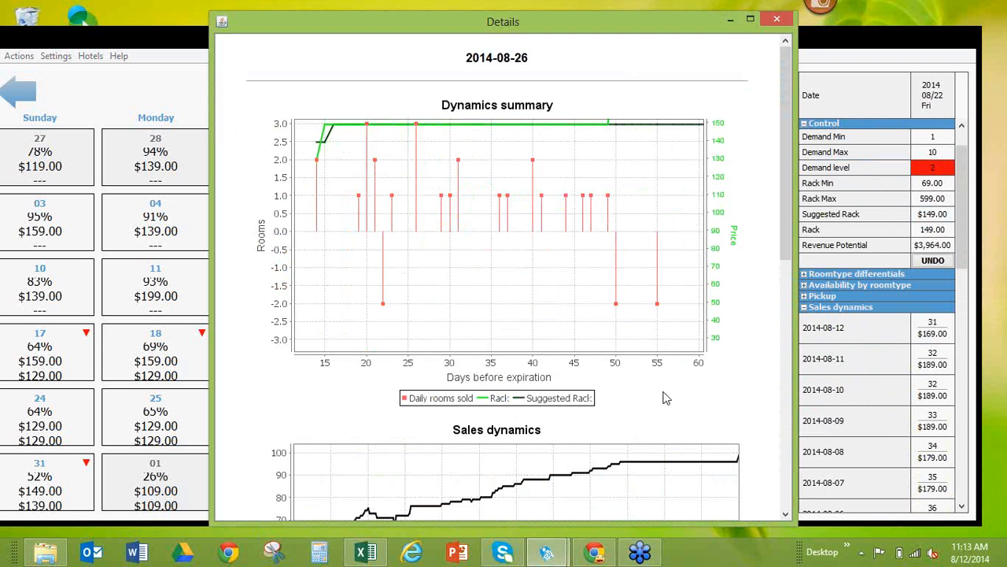
scroll(664, 397, "down", 5)
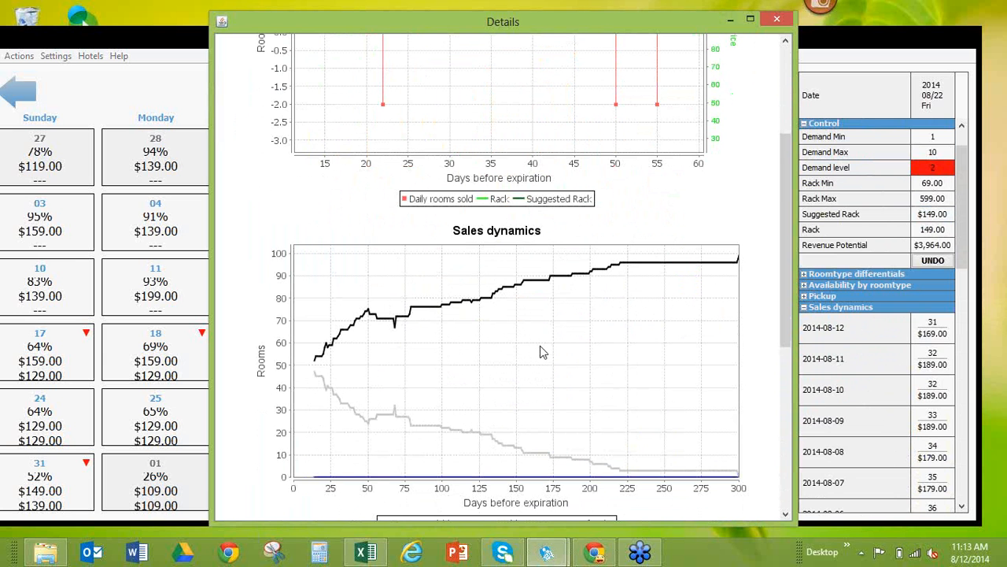
Step: View the Expected customer flow chart for August 26, return to the Dynamics summary, and close the graphs
scroll(541, 352, "down", 10)
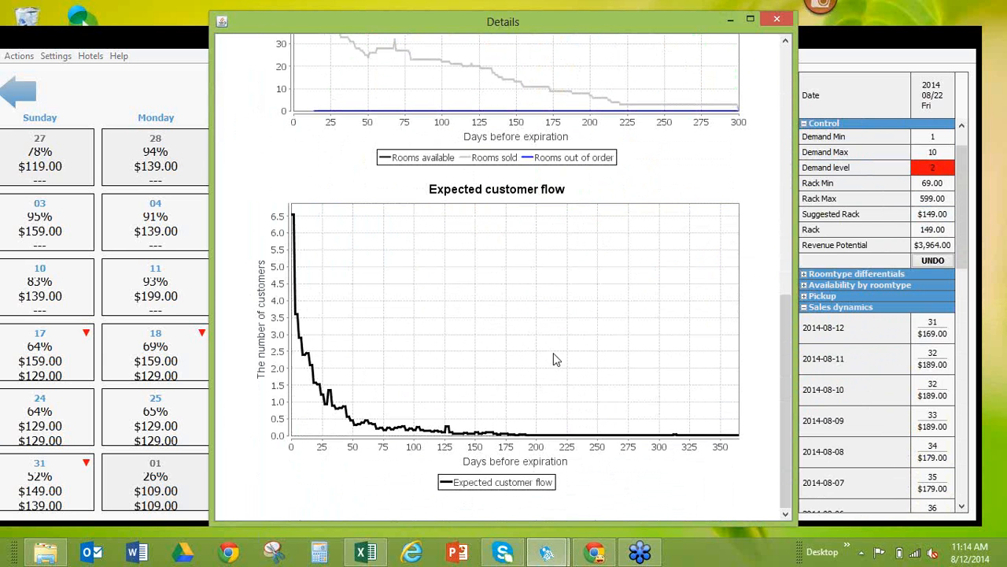
scroll(553, 354, "up", 8)
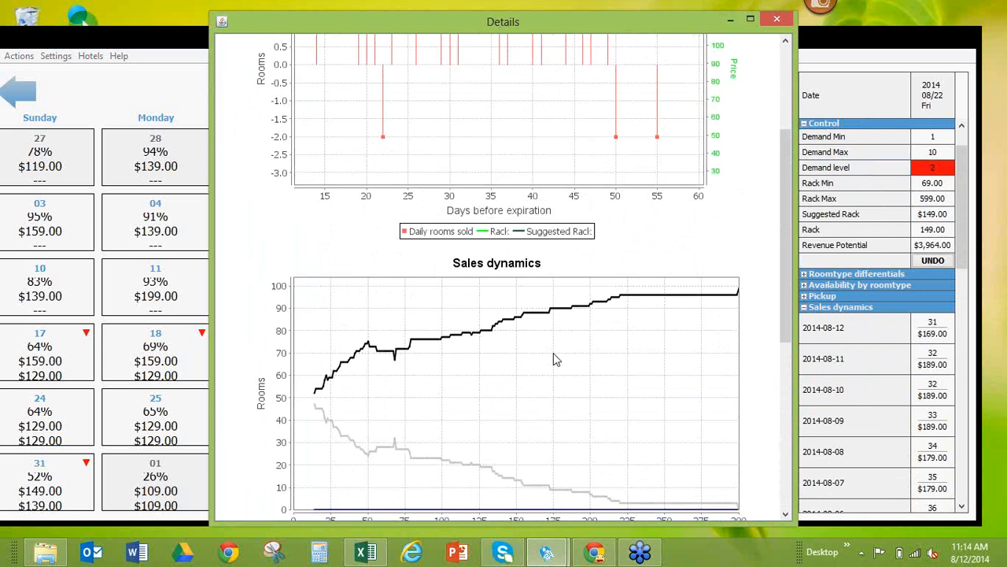
scroll(553, 359, "up", 4)
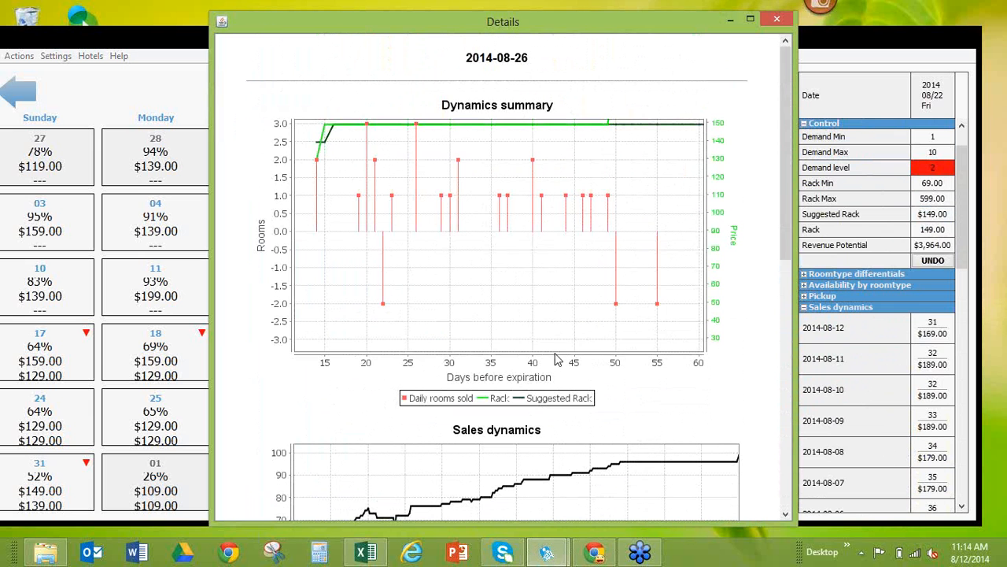
left_click(780, 21)
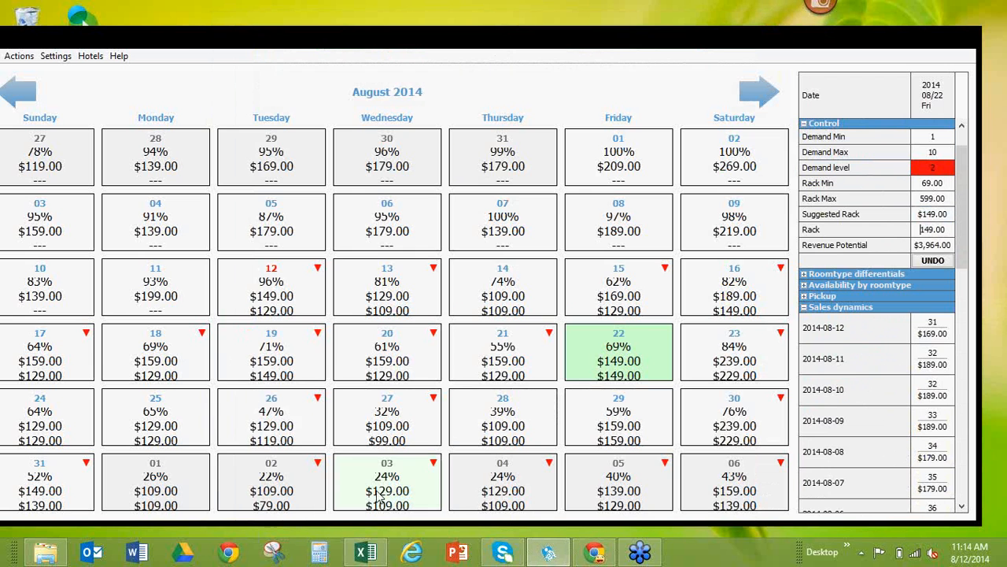
Step: Open the group rate estimate for August 26 and set its departure date to August 15, 2014
right_click(286, 418)
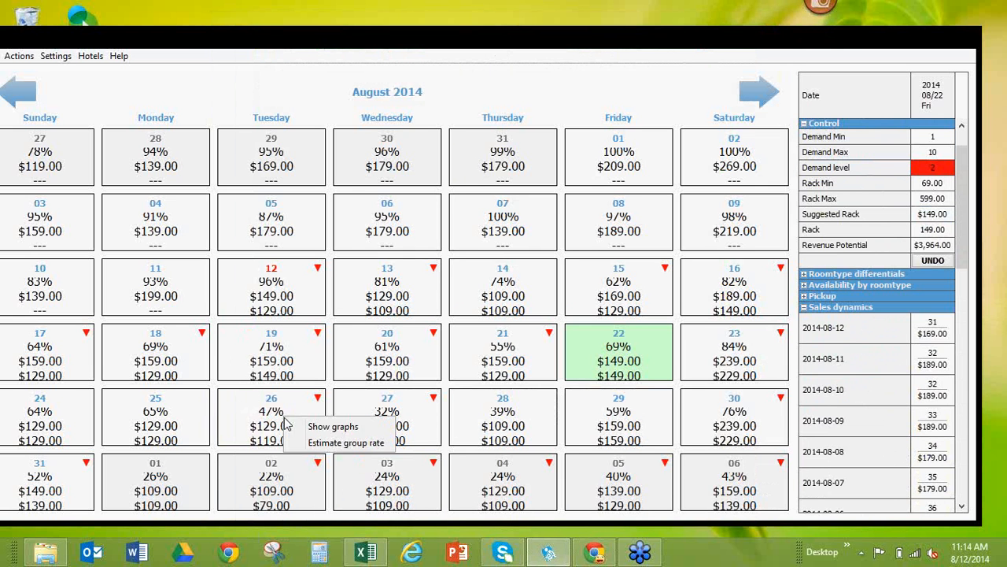
left_click(339, 443)
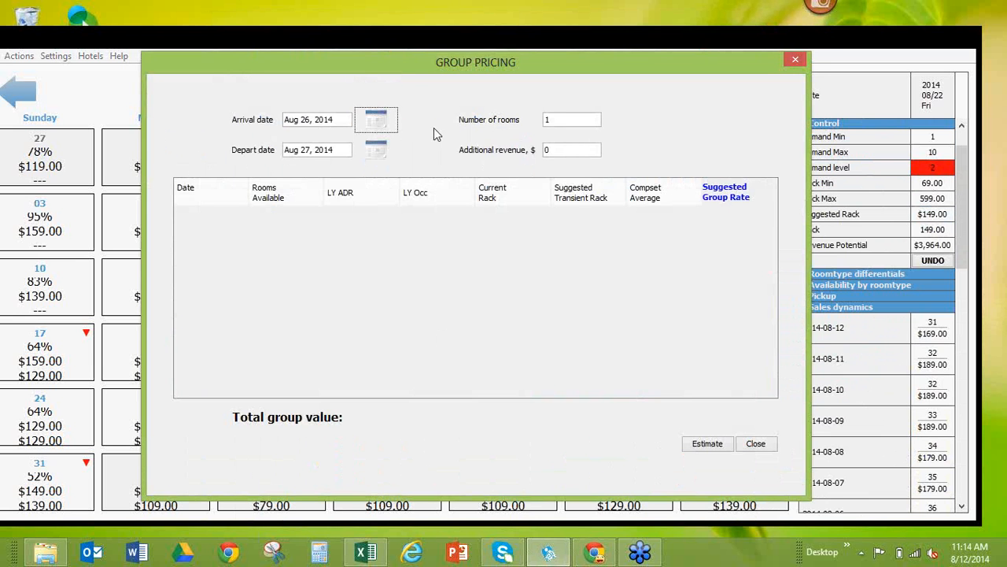
left_click(377, 156)
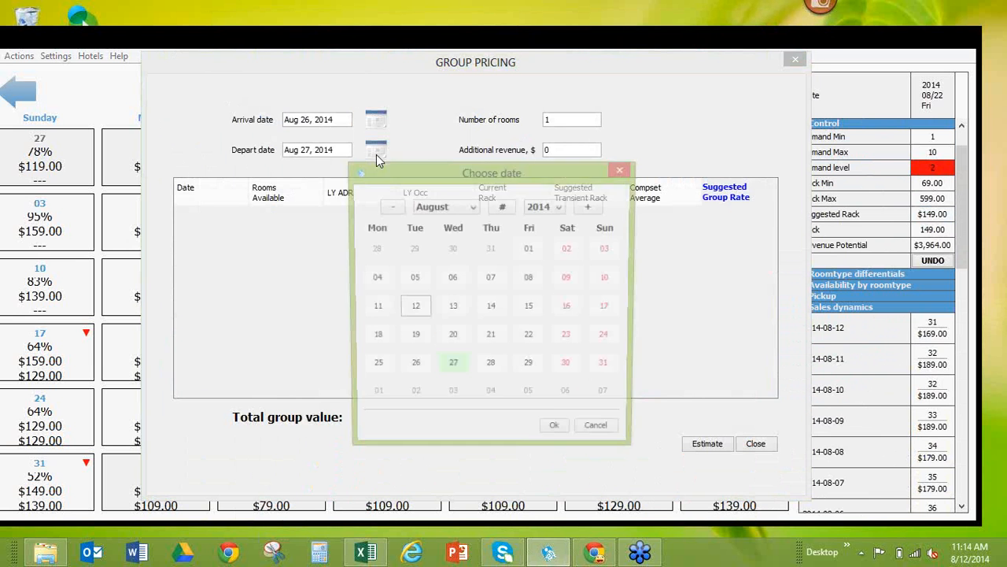
left_click(533, 310)
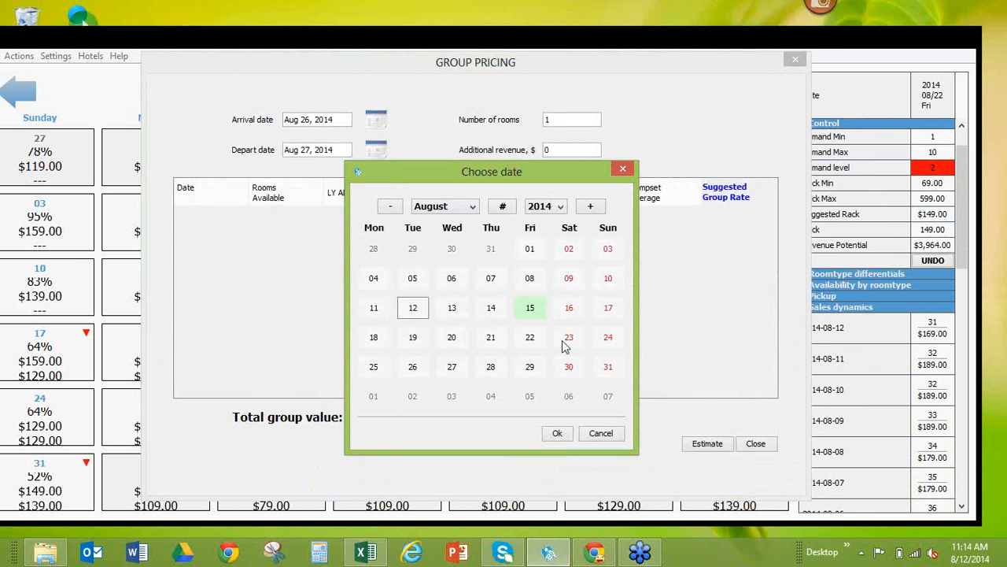
left_click(562, 435)
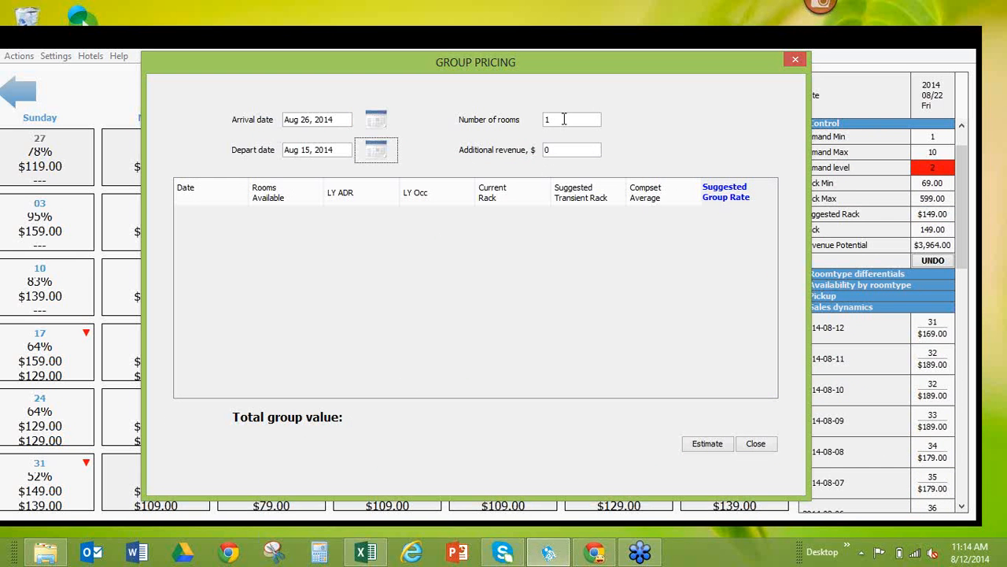
Step: Set the group's number of rooms to 21 and run the estimate
left_click(556, 120)
type("2")
left_click(706, 444)
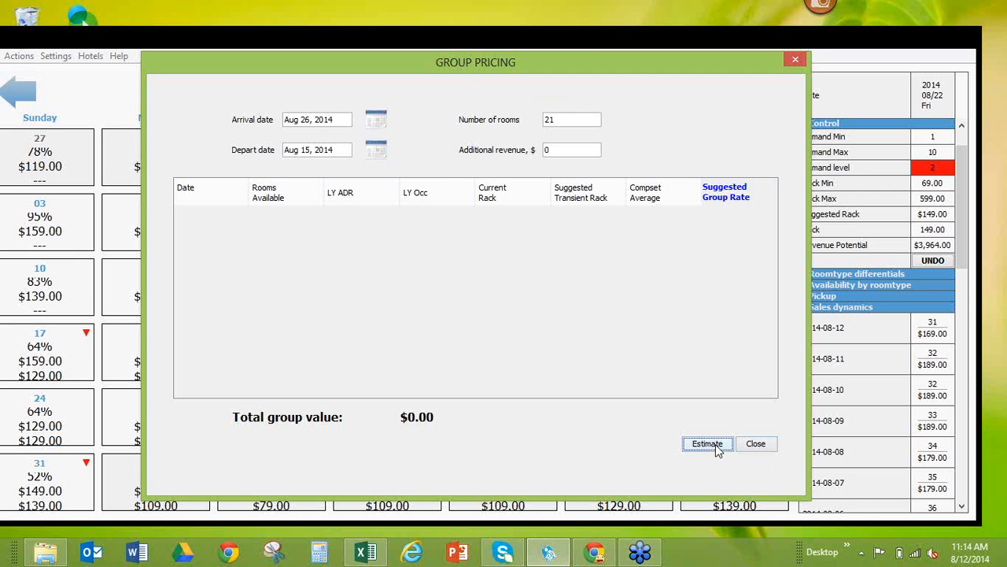
left_click(716, 444)
Step: Estimate the group rates for arrival August 19 and departure August 22, 2014, and close the group pricing
left_click(384, 122)
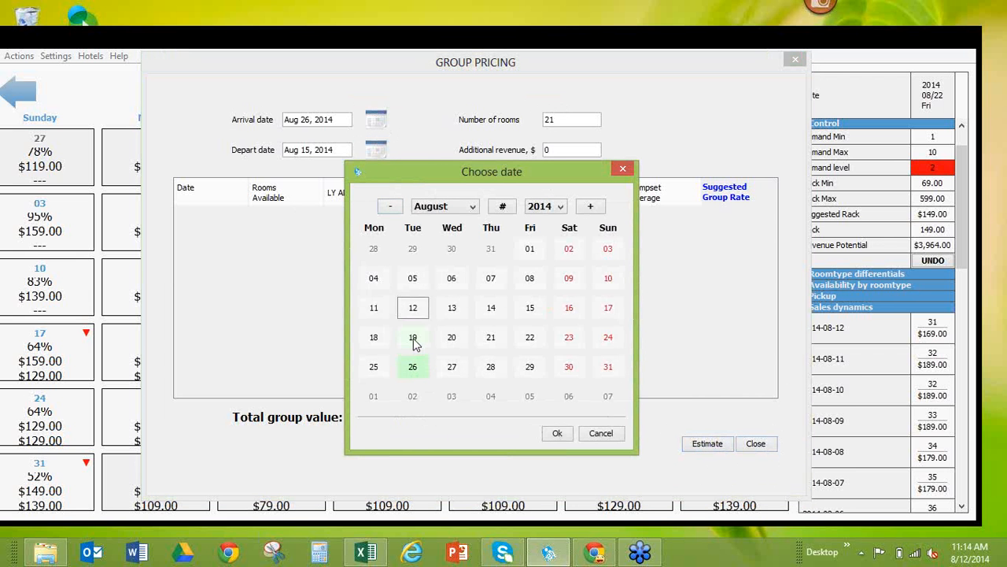
left_click(413, 338)
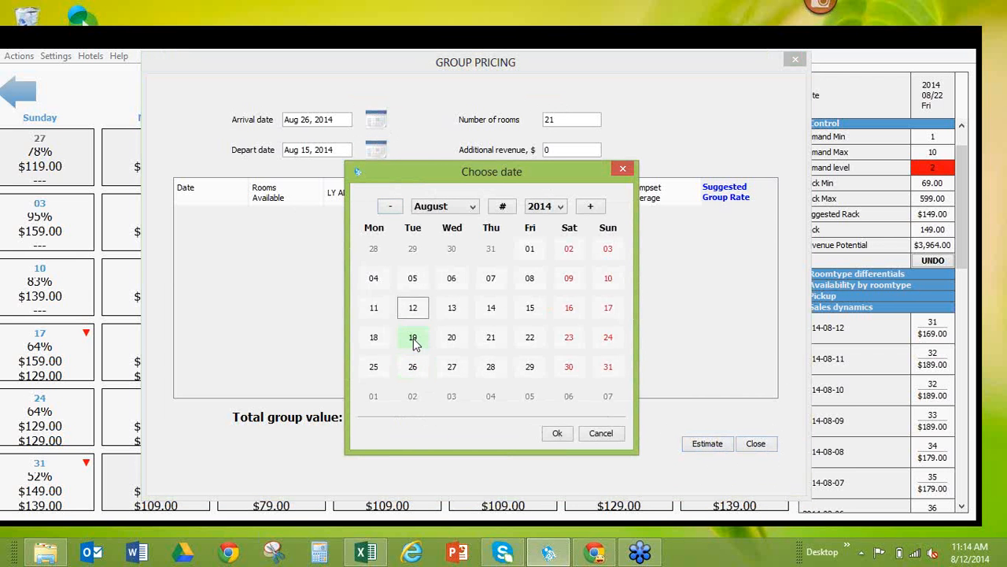
left_click(557, 433)
left_click(377, 152)
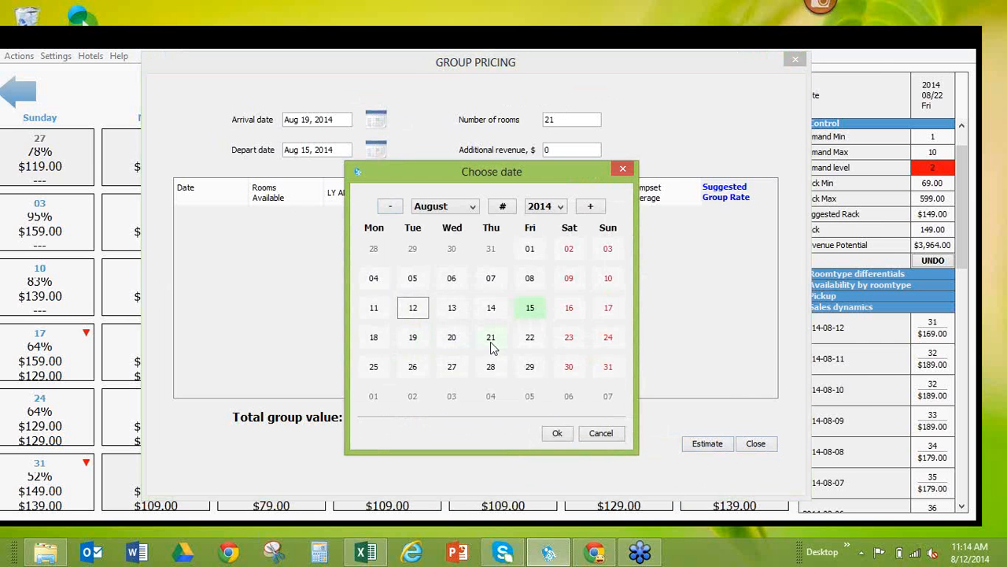
left_click(531, 338)
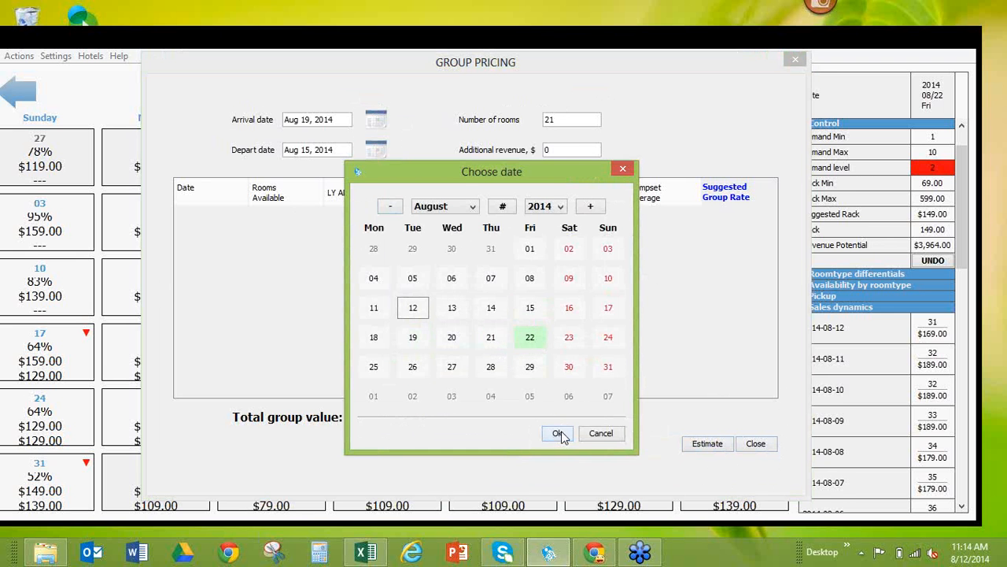
left_click(558, 434)
left_click(711, 446)
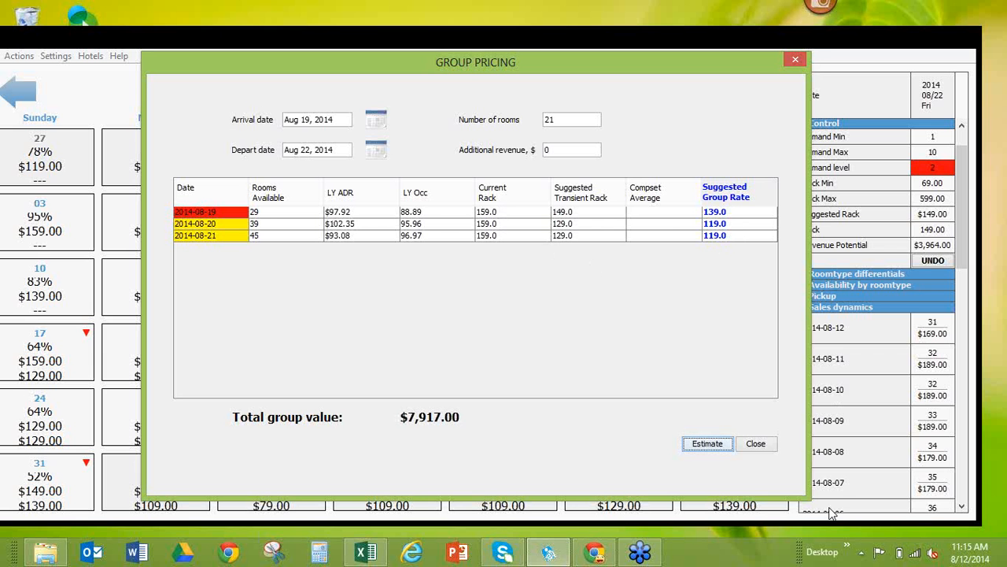
left_click(756, 444)
Step: Move the cut-off window fully into view and switch from the month calendar to the multi-day table of dates
left_click(19, 59)
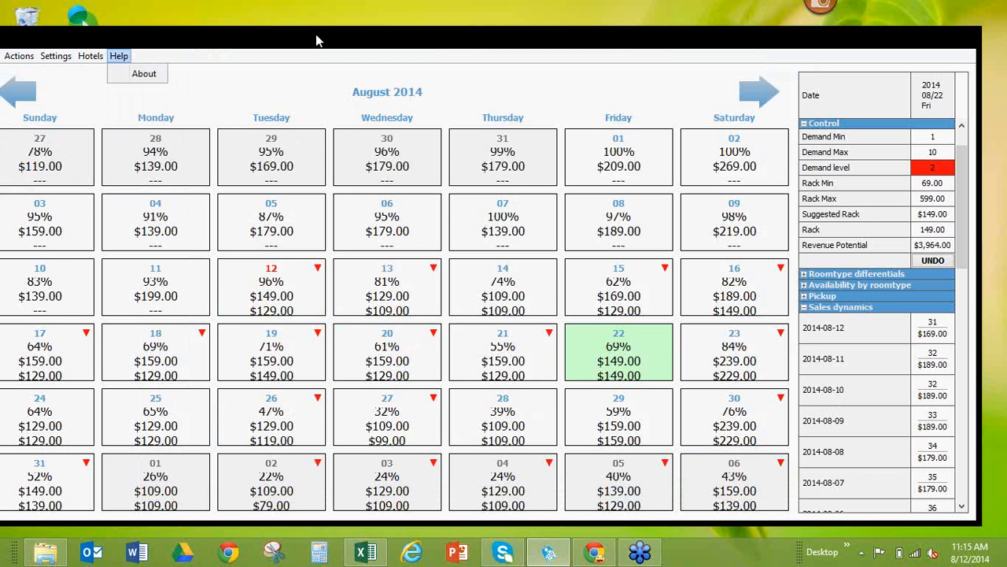
left_click(443, 49)
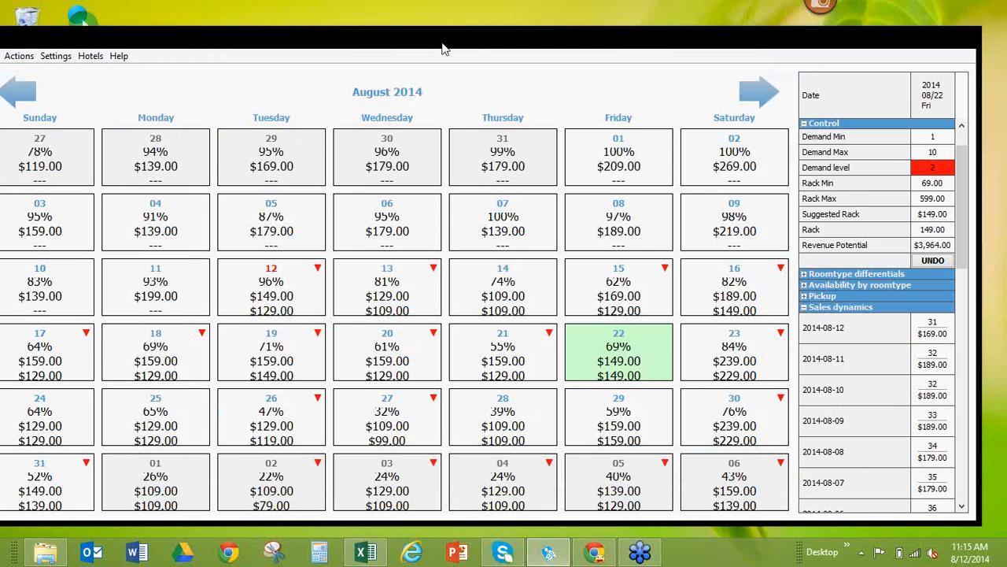
left_click_drag(442, 45, 569, 45)
left_click(117, 56)
left_click(137, 91)
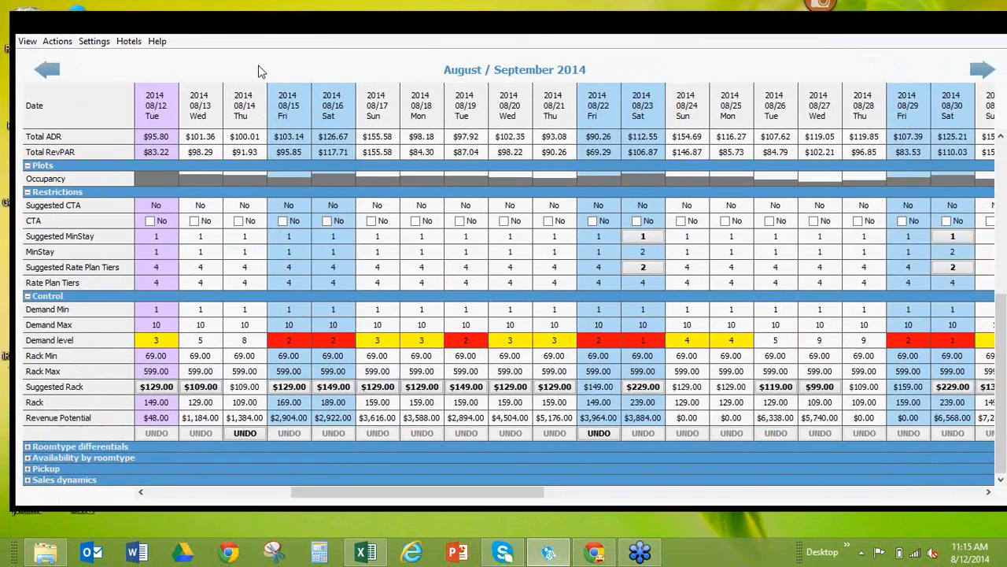
Step: Collapse the current Stats section and bring up the Restrictions and Control rows of the table
scroll(47, 146, "up", 5)
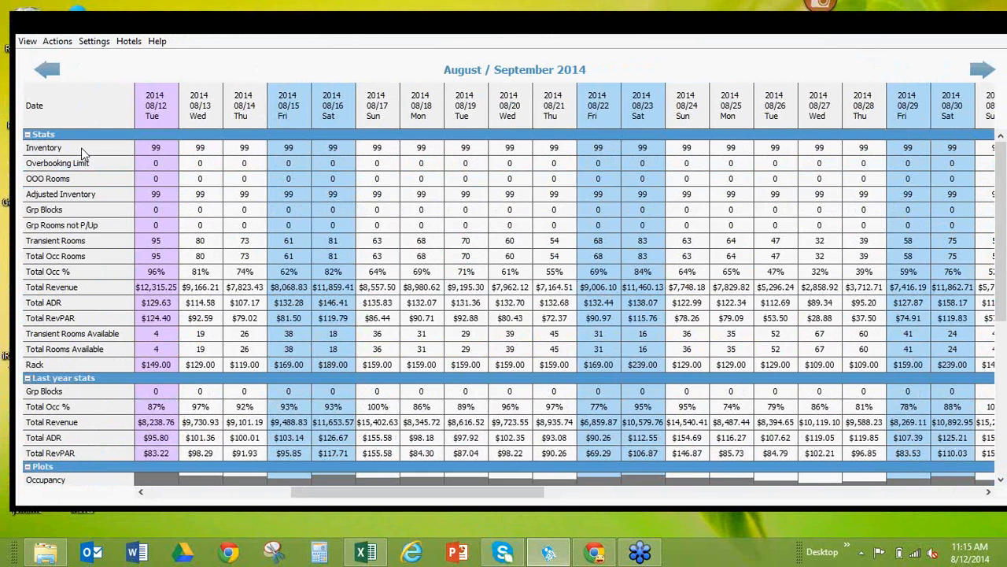
left_click(26, 135)
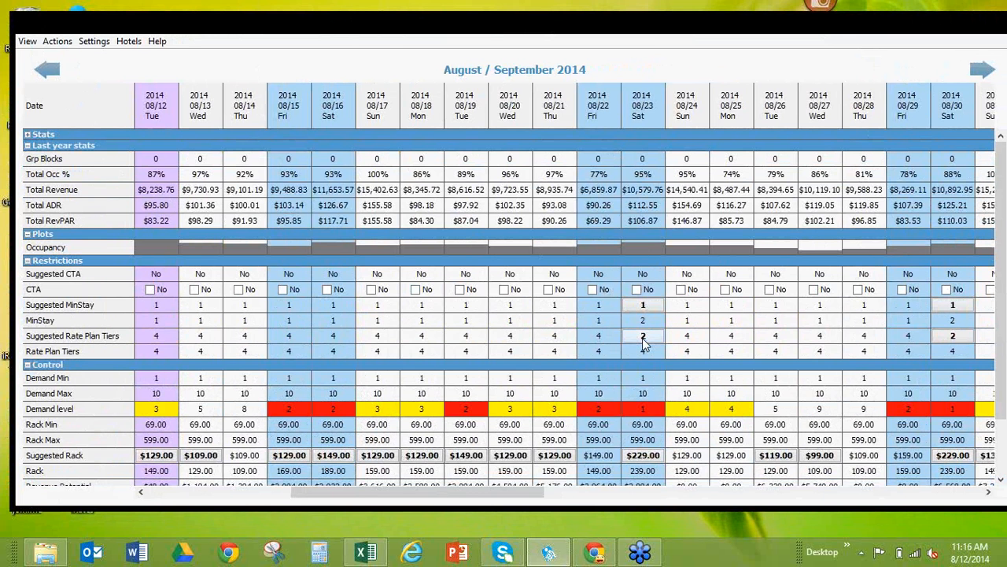
scroll(653, 347, "down", 2)
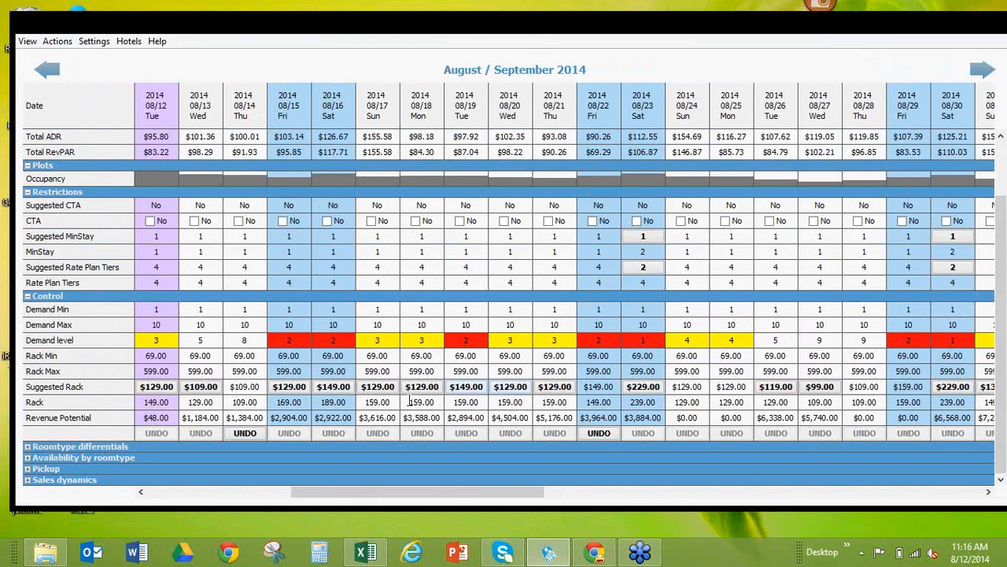
Step: Accept the suggested $129.00 rack rate for August 17, 20 and 21, and set the August 18 rack rate to 149.00
left_click(381, 389)
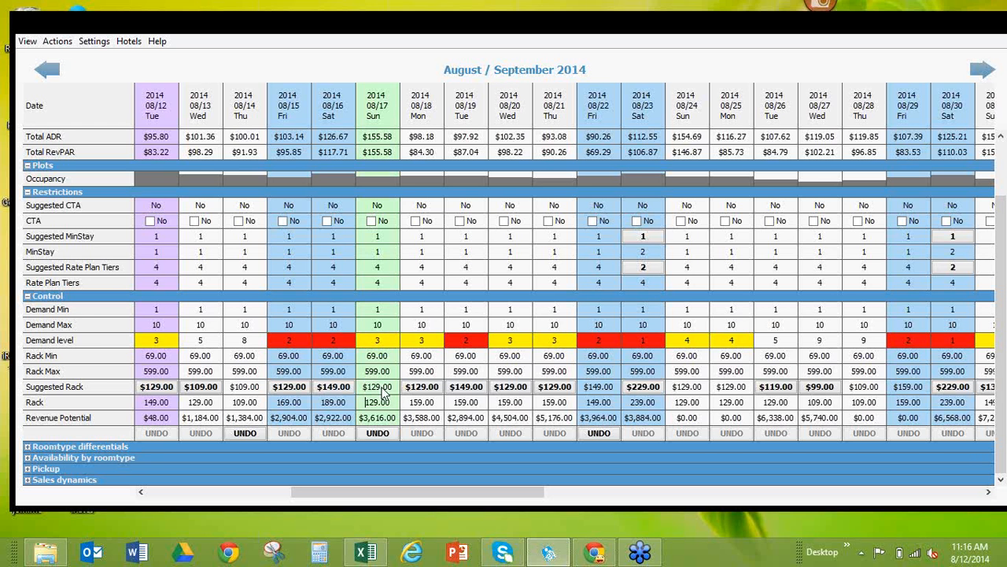
left_click(431, 389)
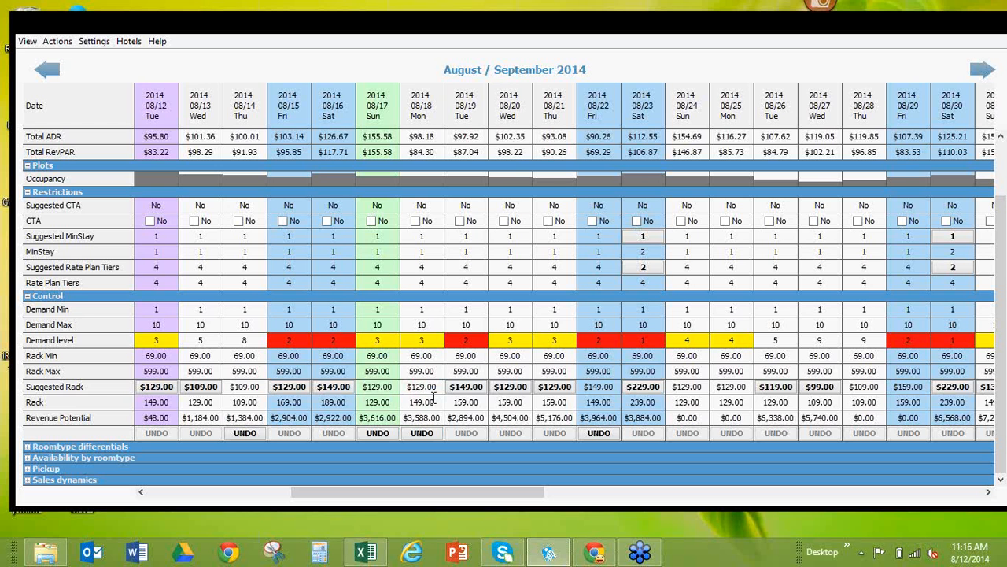
key("Tab")
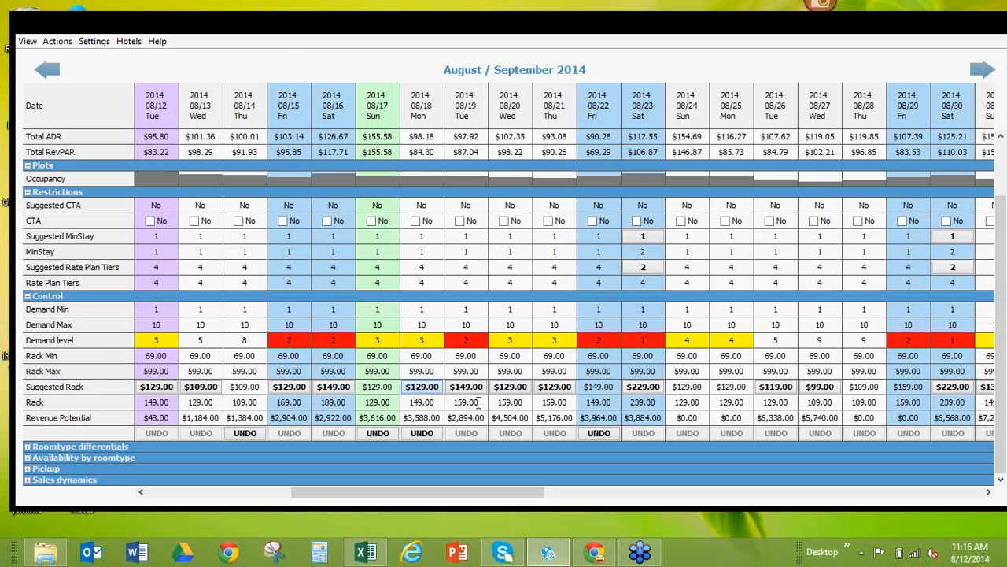
left_click(559, 387)
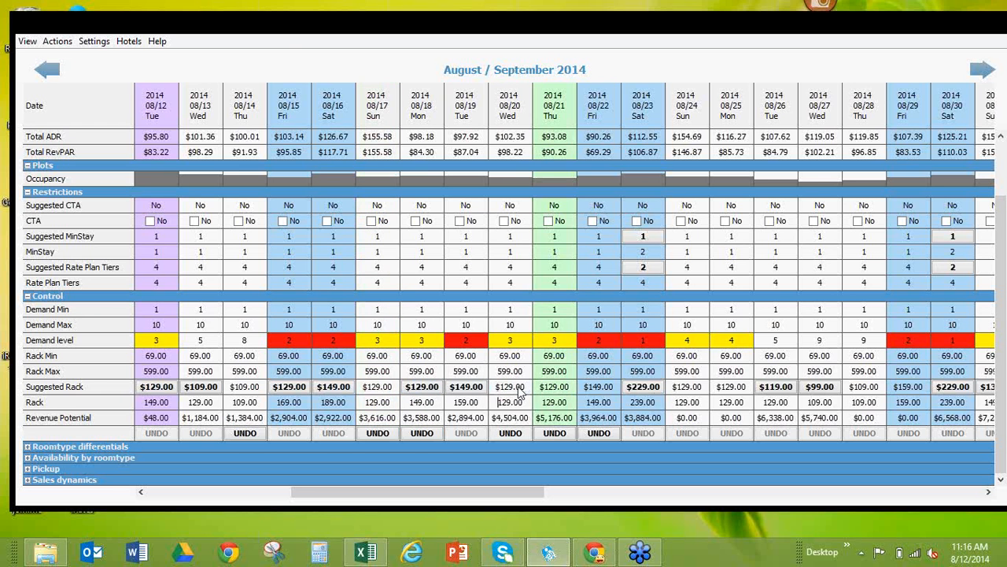
left_click(517, 388)
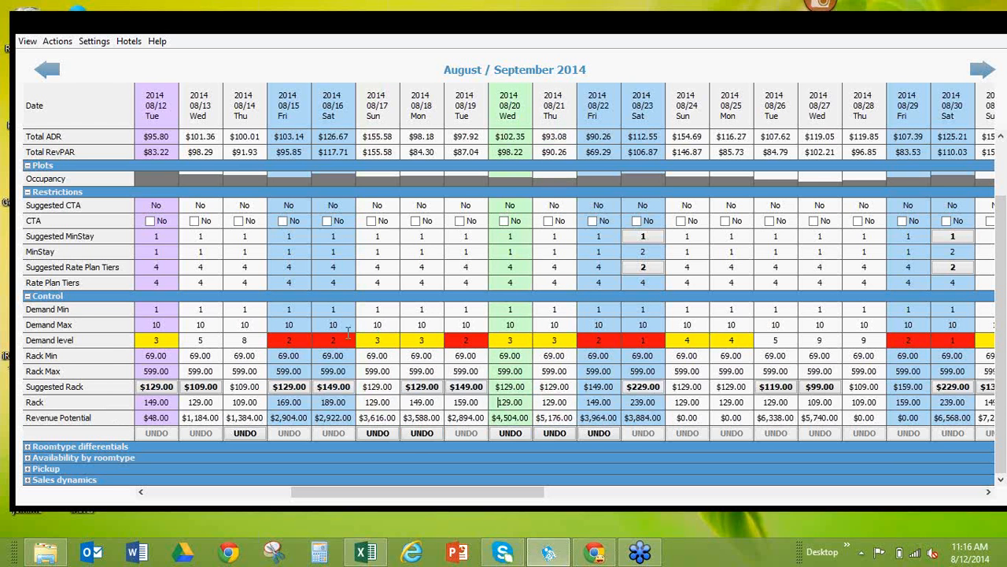
Step: Review the rate changes in the Decision summary report, filter it to room type NQ1, and close the report
left_click(61, 45)
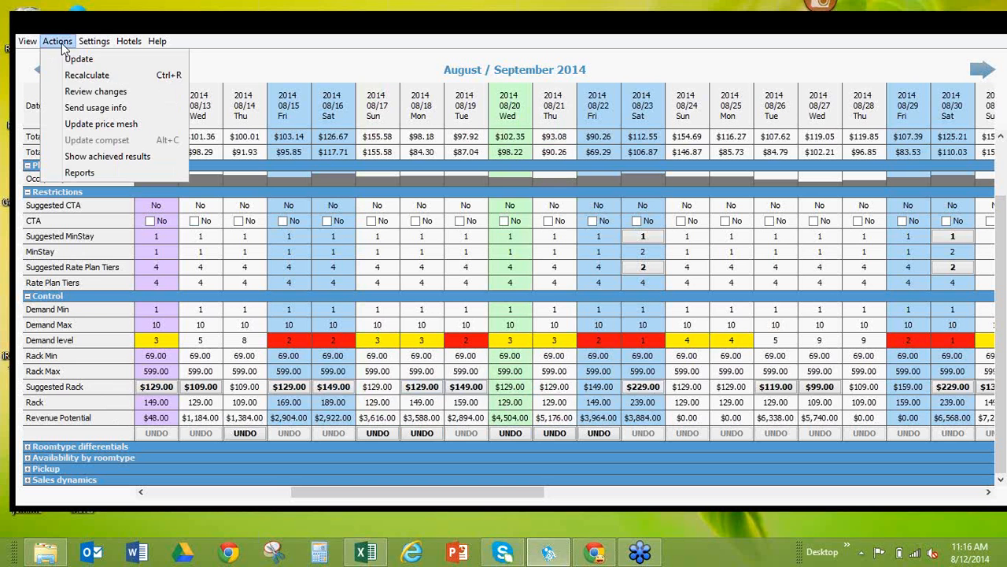
left_click(79, 95)
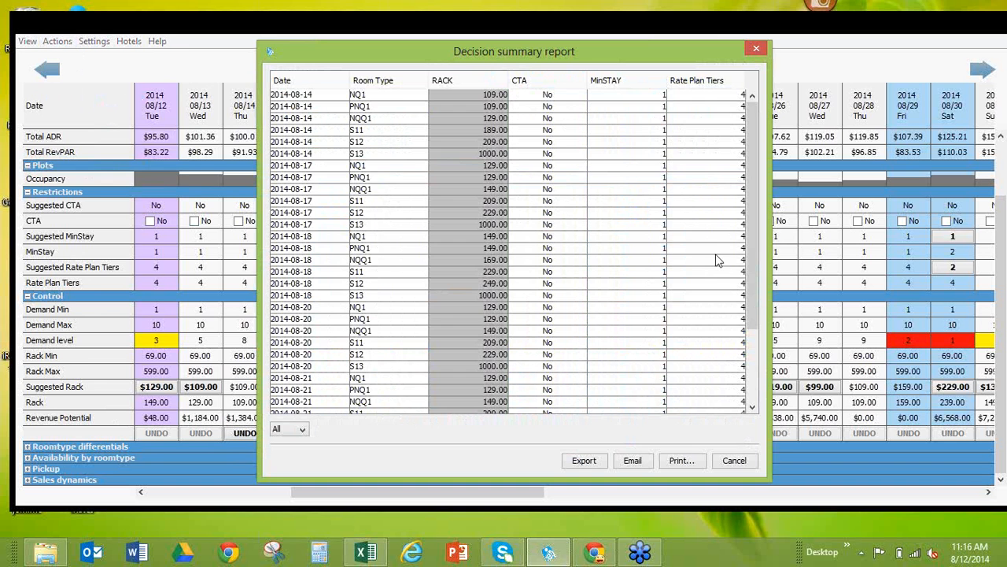
scroll(642, 248, "down", 2)
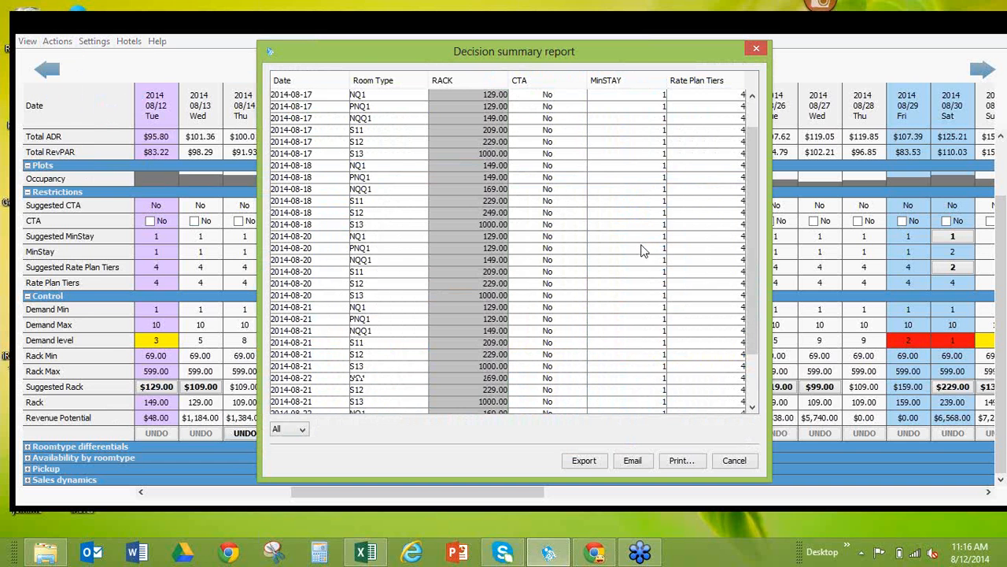
scroll(642, 249, "up", 2)
left_click(303, 429)
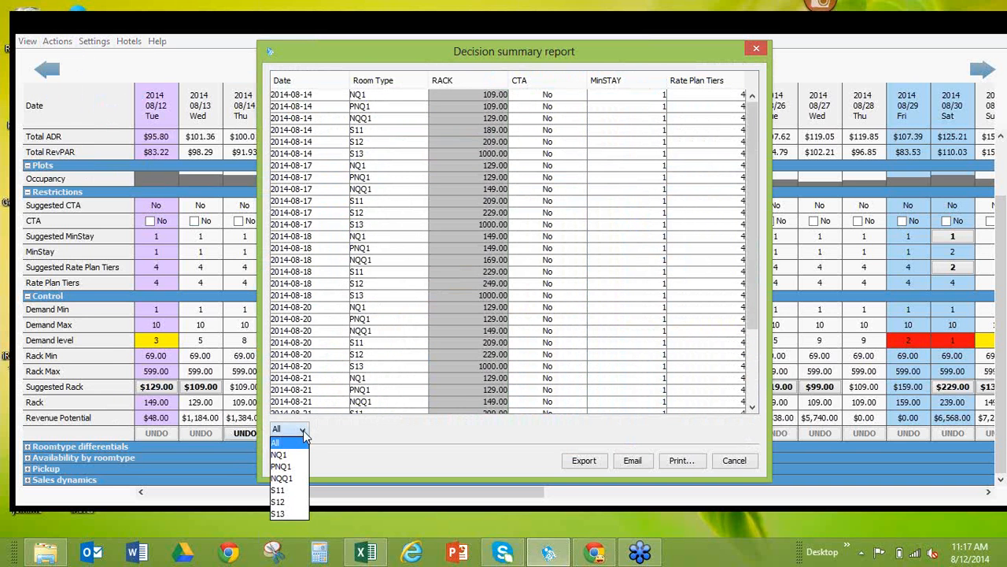
left_click(283, 455)
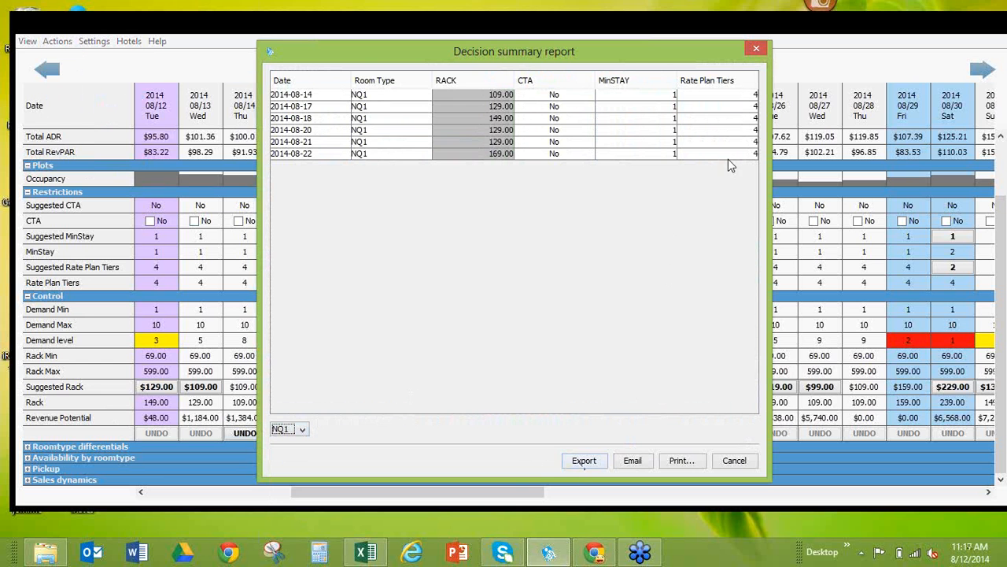
left_click(756, 51)
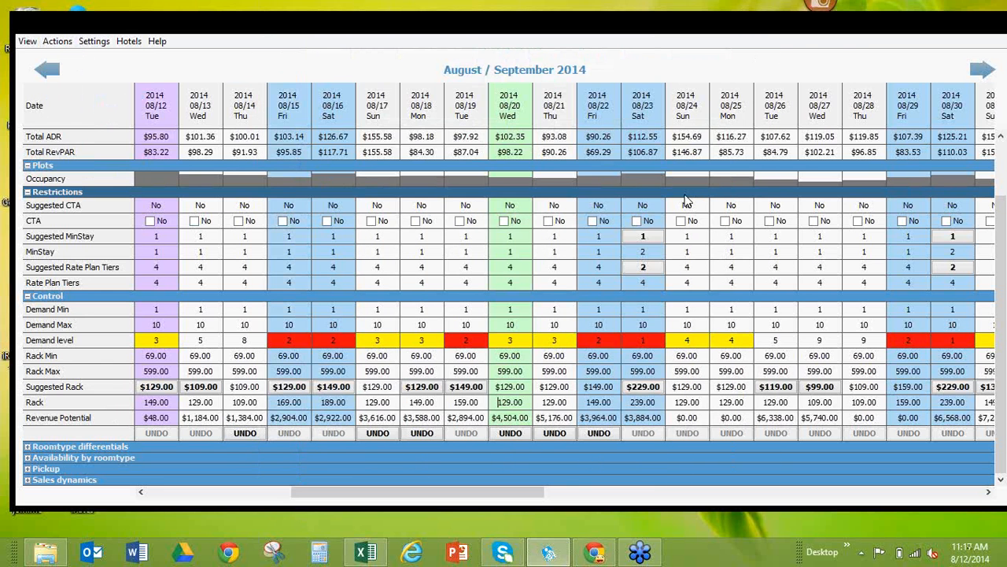